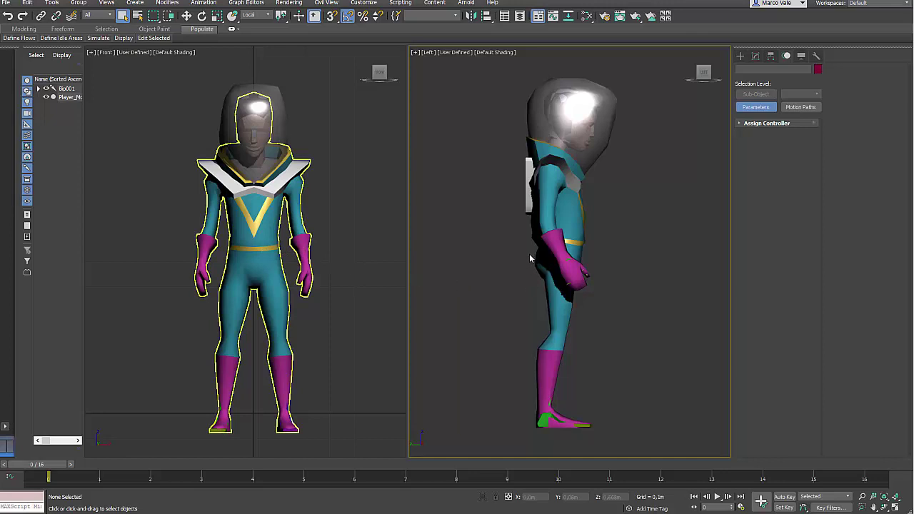
{"action": "left_click", "coordinate": [566, 265]}
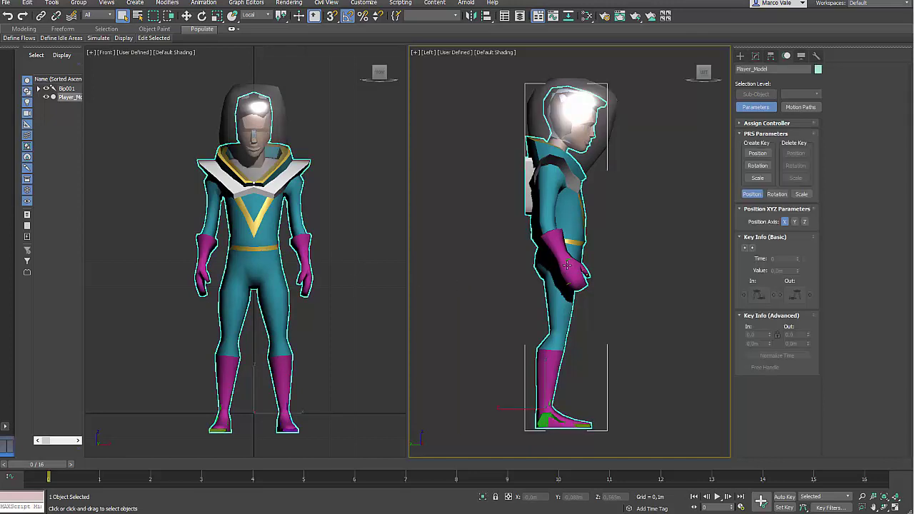
{"action": "double_click", "coordinate": [566, 265]}
{"action": "key", "text": "w"}
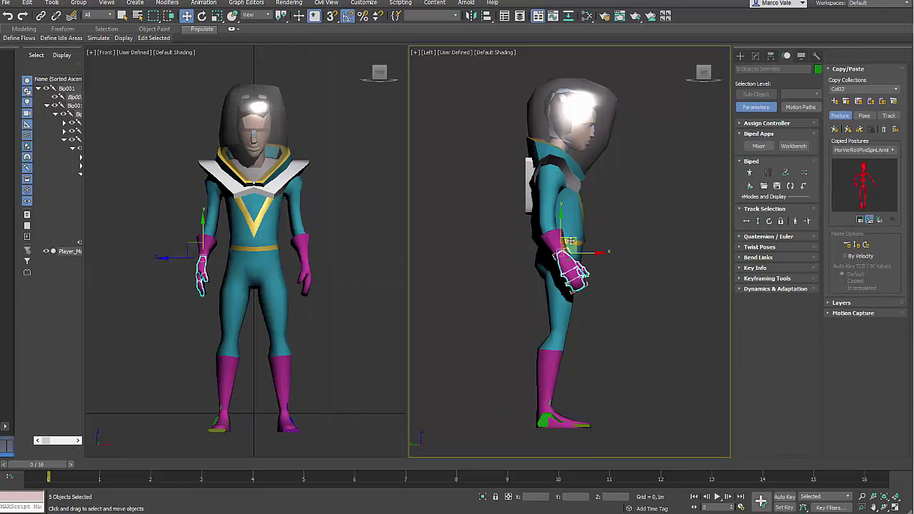
{"action": "mouse_move", "coordinate": [570, 241]}
{"action": "left_mouse_down"}
{"action": "mouse_move", "coordinate": [543, 206]}
{"action": "mouse_move", "coordinate": [529, 216]}
{"action": "mouse_move", "coordinate": [617, 232]}
{"action": "mouse_move", "coordinate": [570, 252]}
{"action": "left_mouse_up"}
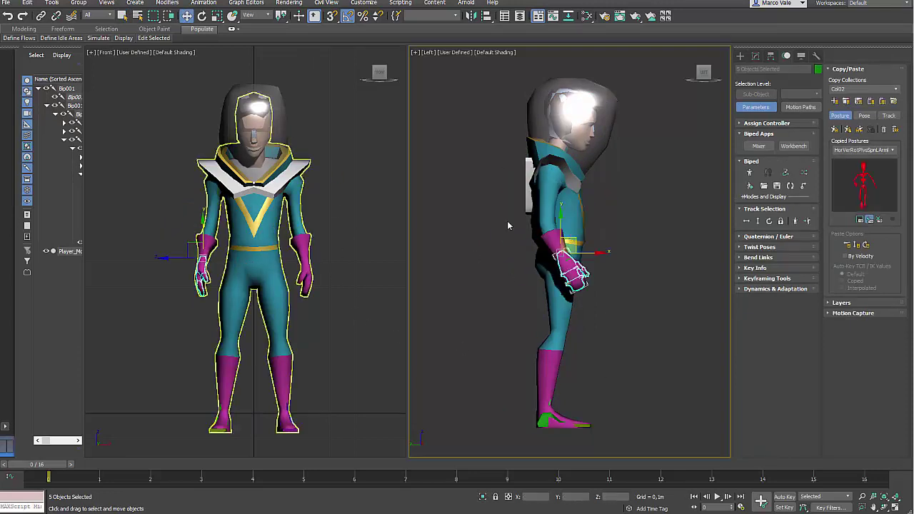
{"action": "left_click", "coordinate": [549, 420]}
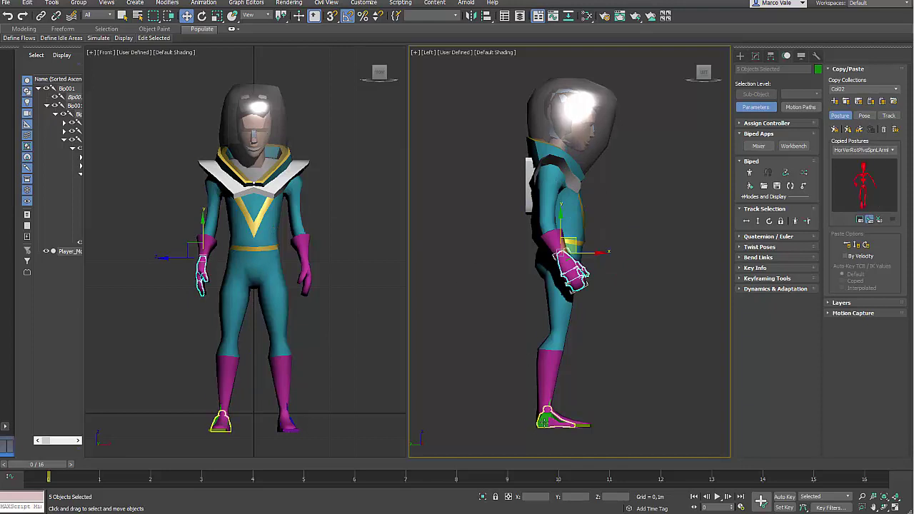
{"action": "left_click_drag", "start_coordinate": [549, 420], "coordinate": [593, 389]}
{"action": "key", "text": "ctrl+z"}
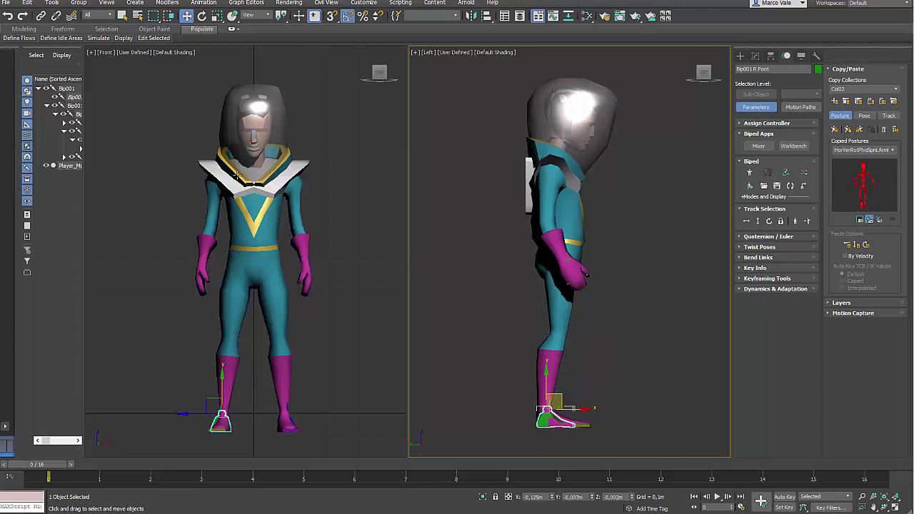
Step: Make the player model see-through and restrict the selection filter to Bone so only the biped can be picked
{"action": "left_click", "coordinate": [225, 192]}
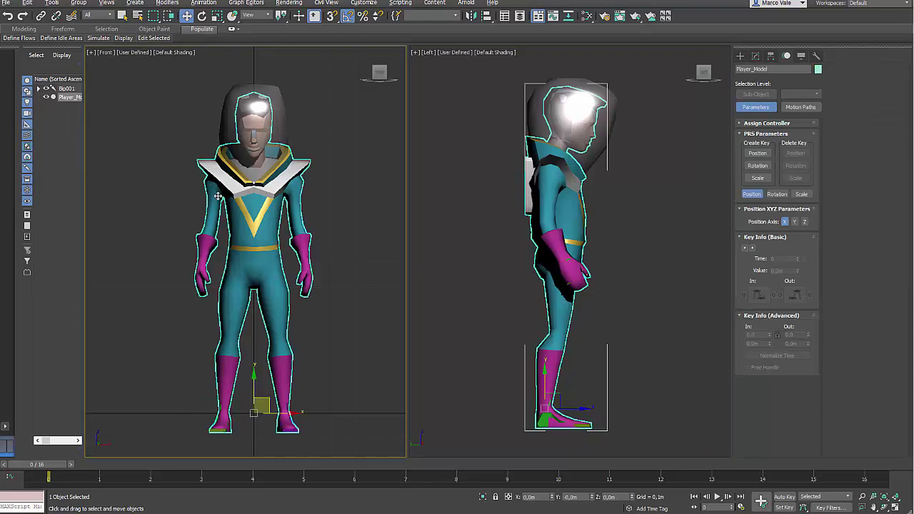
{"action": "key", "text": "alt+x"}
{"action": "left_click", "coordinate": [105, 15]}
{"action": "left_click", "coordinate": [92, 86]}
{"action": "left_click", "coordinate": [335, 222]}
{"action": "left_click", "coordinate": [278, 179]}
{"action": "left_click", "coordinate": [345, 222]}
{"action": "left_click", "coordinate": [441, 361]}
Step: Turn on Auto Key at frame 0, raise the biped's right foot behind the body and rotate it toes down
{"action": "key", "text": "n"}
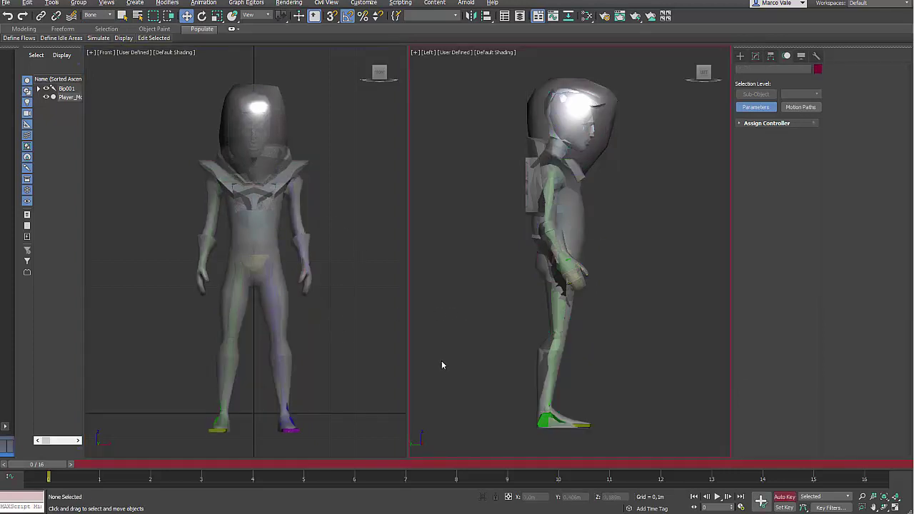
{"action": "left_click", "coordinate": [66, 88]}
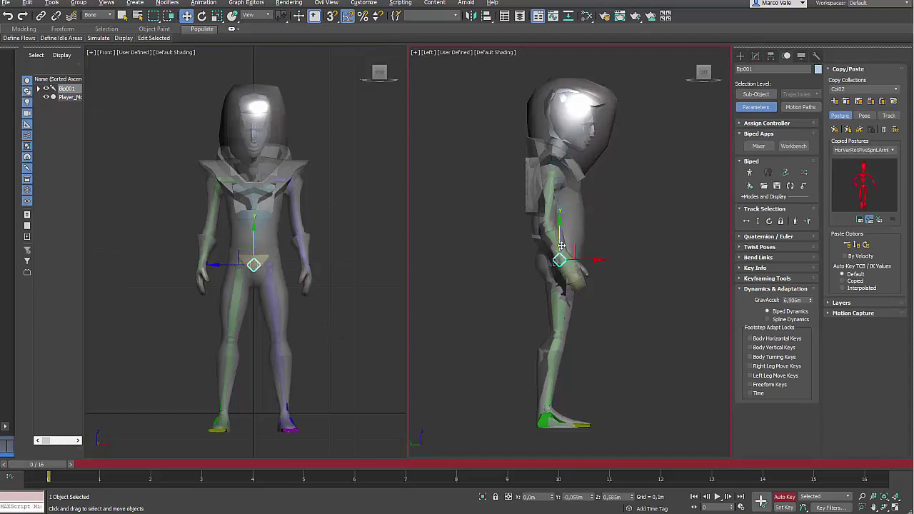
{"action": "left_click", "coordinate": [541, 418]}
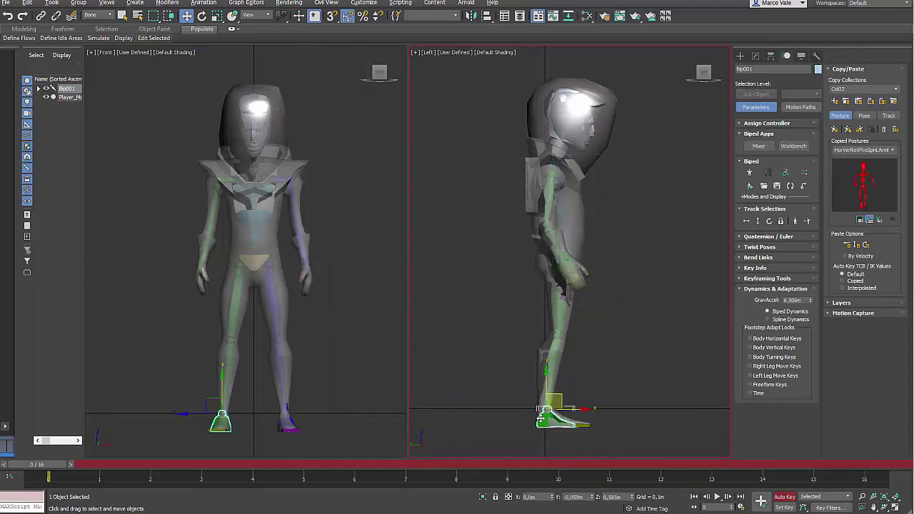
{"action": "left_click_drag", "start_coordinate": [556, 398], "coordinate": [461, 323]}
{"action": "key", "text": "e"}
{"action": "left_click_drag", "start_coordinate": [470, 286], "coordinate": [458, 301]}
Step: Move the left foot forward and slightly off the ground, with its toes tilted up
{"action": "key", "text": "w"}
{"action": "left_click_drag", "start_coordinate": [546, 418], "coordinate": [646, 368]}
{"action": "key", "text": "e"}
{"action": "key", "text": "w"}
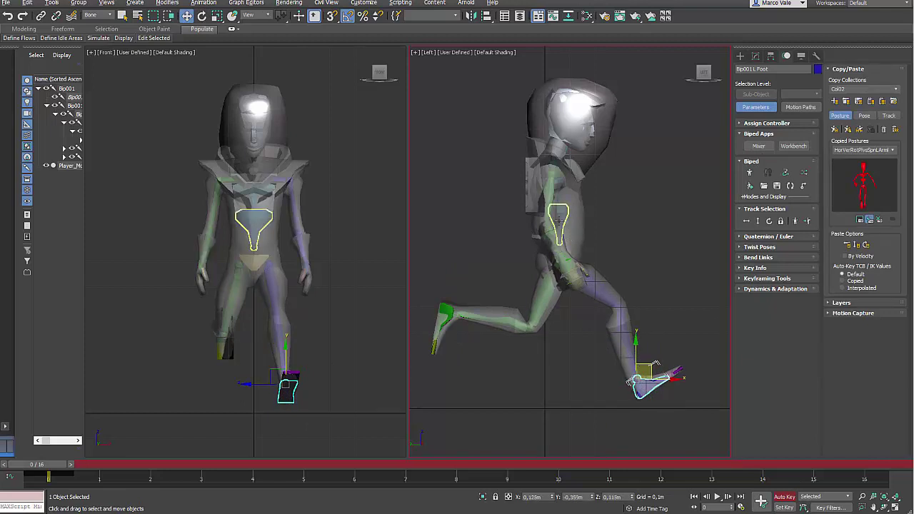
Step: Rotate the lower spine bone forward in the Left view to lean the torso into the run
{"action": "left_click", "coordinate": [561, 219]}
{"action": "key", "text": "e"}
{"action": "left_click_drag", "start_coordinate": [585, 217], "coordinate": [620, 205]}
{"action": "left_click", "coordinate": [308, 187]}
{"action": "left_click", "coordinate": [261, 194]}
Step: Move the right hand forward and up in front of the chest to bend the right arm
{"action": "left_click", "coordinate": [610, 272]}
{"action": "key", "text": "w"}
{"action": "left_click_drag", "start_coordinate": [619, 260], "coordinate": [657, 146]}
Step: Rotate the upper spine bone further forward and tilt the head back up slightly
{"action": "left_click", "coordinate": [611, 176]}
{"action": "key", "text": "e"}
{"action": "left_click", "coordinate": [644, 143]}
{"action": "left_click", "coordinate": [584, 197]}
{"action": "left_click_drag", "start_coordinate": [584, 197], "coordinate": [617, 187]}
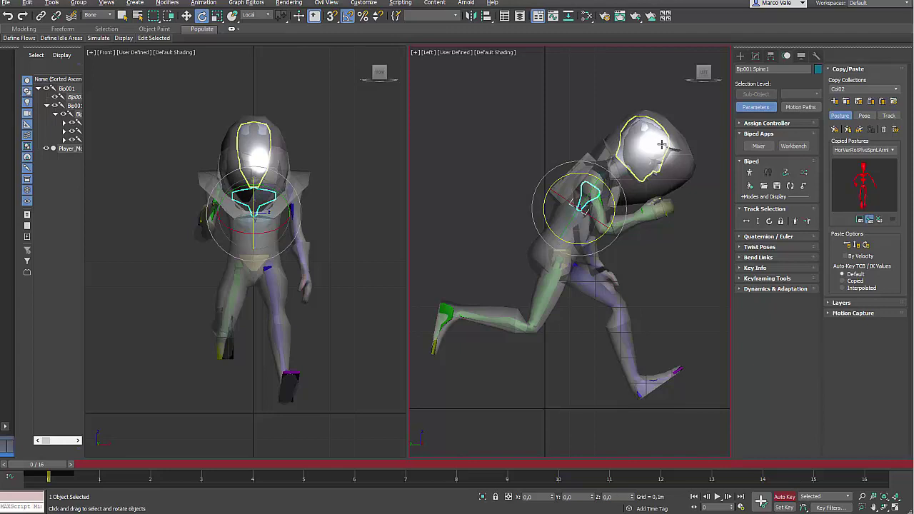
{"action": "left_click", "coordinate": [658, 133]}
{"action": "mouse_move", "coordinate": [655, 146]}
{"action": "left_mouse_down"}
{"action": "mouse_move", "coordinate": [628, 118]}
{"action": "mouse_move", "coordinate": [649, 149]}
{"action": "left_mouse_up"}
Step: Rotate the right arm bones in local coordinates so the forearm swings inward in front of the chest
{"action": "left_click", "coordinate": [656, 212]}
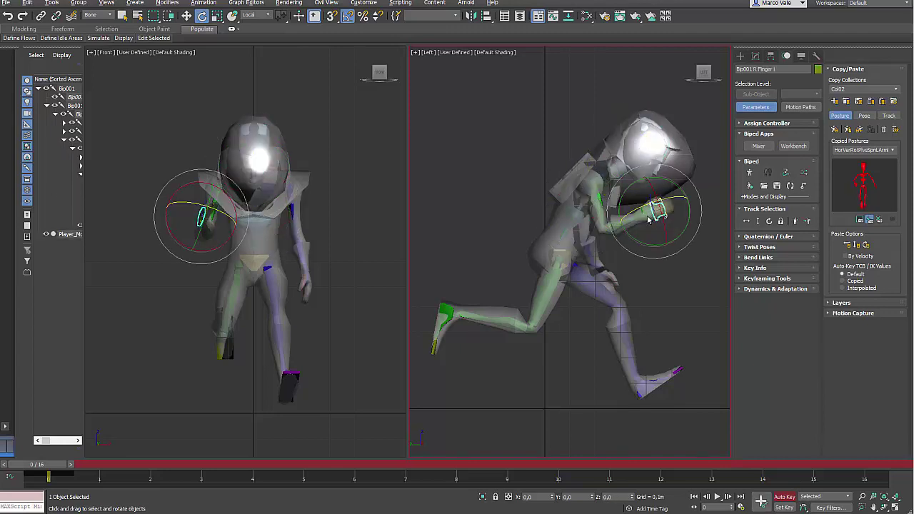
{"action": "left_click", "coordinate": [643, 216]}
{"action": "left_click", "coordinate": [645, 214]}
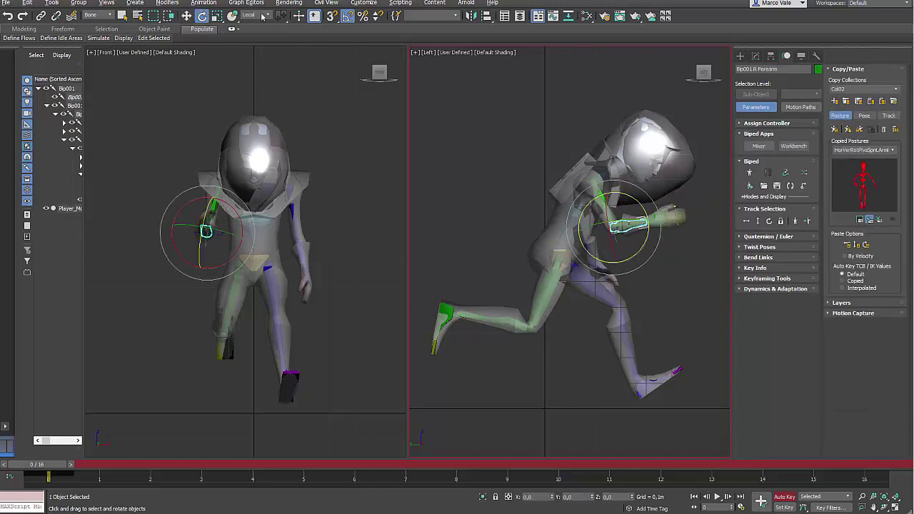
{"action": "left_click", "coordinate": [263, 14]}
{"action": "left_click", "coordinate": [265, 94]}
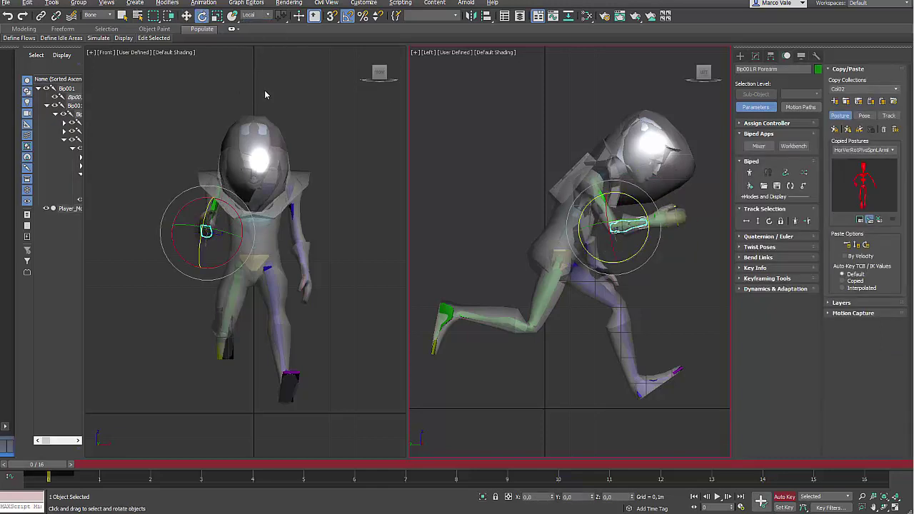
{"action": "right_click", "coordinate": [641, 209]}
{"action": "left_click", "coordinate": [634, 218]}
{"action": "left_click_drag", "start_coordinate": [605, 205], "coordinate": [608, 183]}
Step: Move the left hand back and up behind the torso in the Left view
{"action": "left_click", "coordinate": [313, 274]}
{"action": "key", "text": "w"}
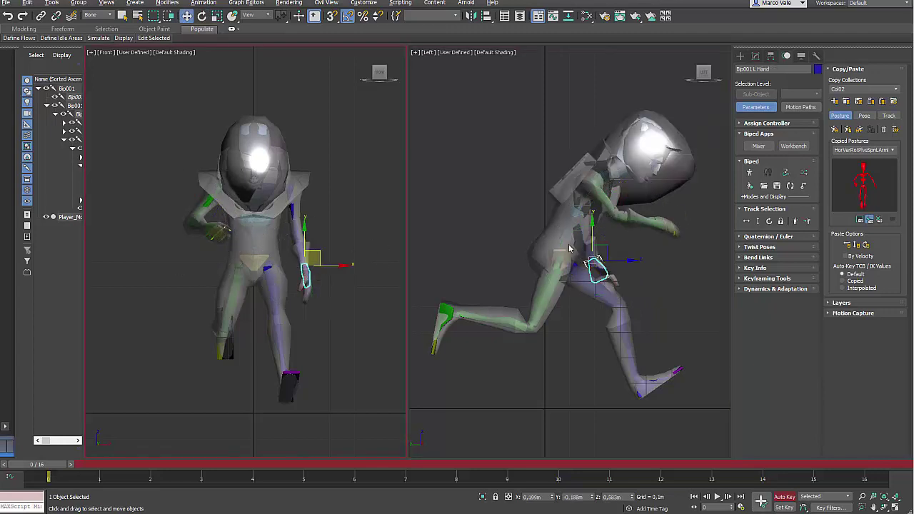
{"action": "left_click_drag", "start_coordinate": [606, 250], "coordinate": [539, 201]}
Step: Straighten the lower spine slightly and tilt the head up a little more
{"action": "left_click", "coordinate": [564, 227]}
{"action": "key", "text": "e"}
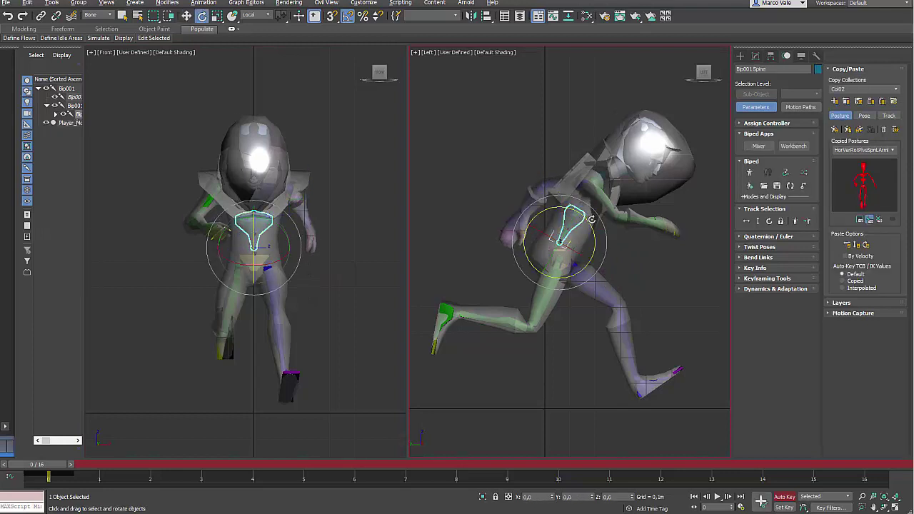
{"action": "left_click_drag", "start_coordinate": [588, 226], "coordinate": [592, 220]}
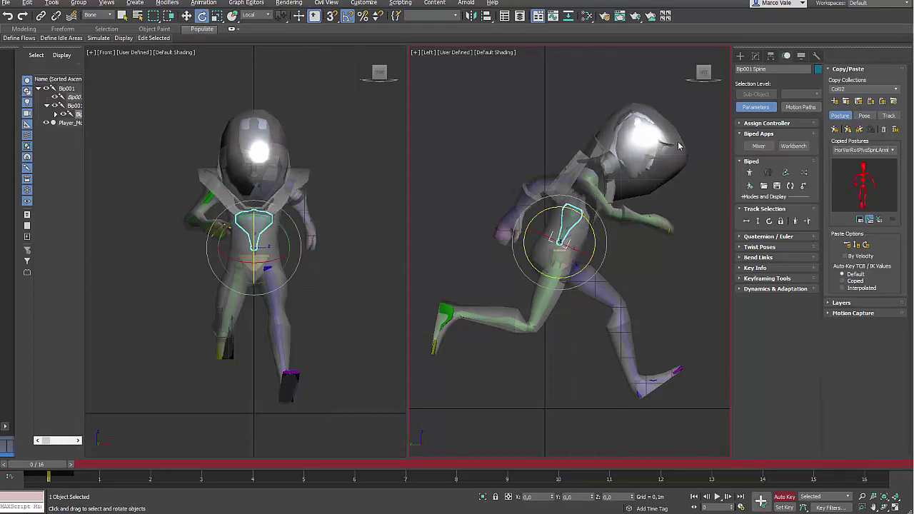
{"action": "left_click", "coordinate": [646, 135]}
{"action": "left_click_drag", "start_coordinate": [648, 142], "coordinate": [638, 143]}
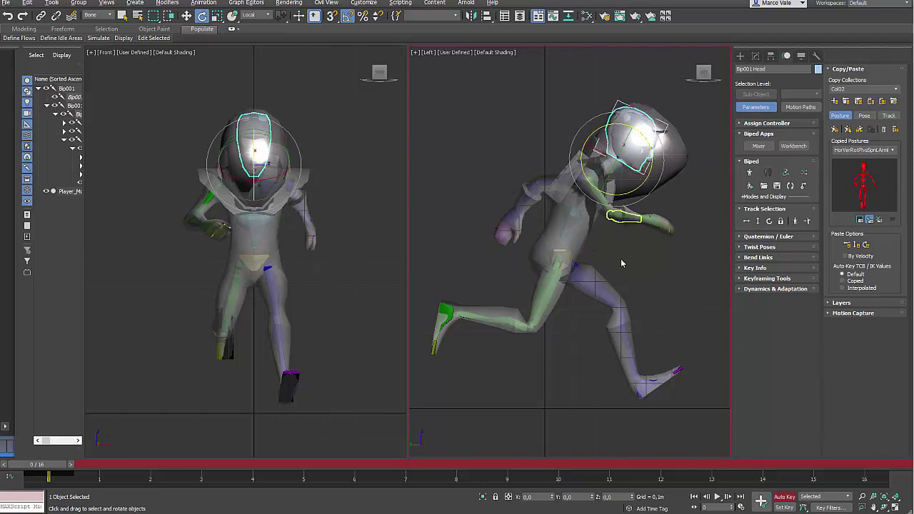
Step: Select both feet and shift them together slightly backward in the Left view
{"action": "left_click", "coordinate": [641, 386]}
{"action": "left_click", "coordinate": [450, 314], "text": "ctrl"}
{"action": "key", "text": "w"}
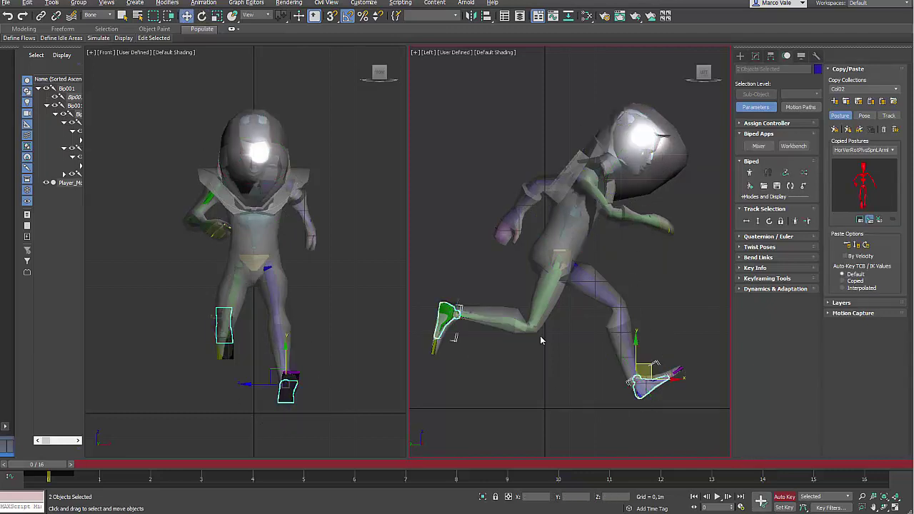
{"action": "left_click_drag", "start_coordinate": [655, 383], "coordinate": [642, 380]}
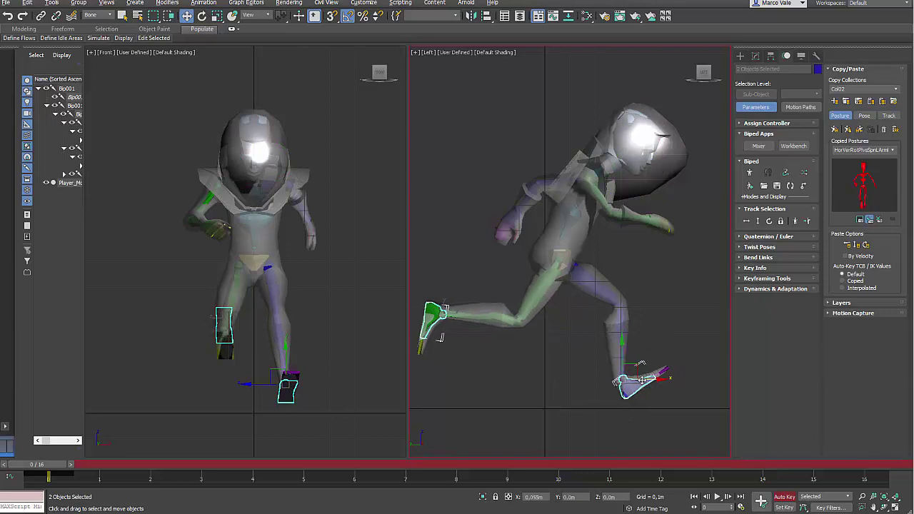
Step: Rotate the pelvis -20° about its X axis and move both feet inward toward the body's center line
{"action": "left_click", "coordinate": [561, 259]}
{"action": "key", "text": "e"}
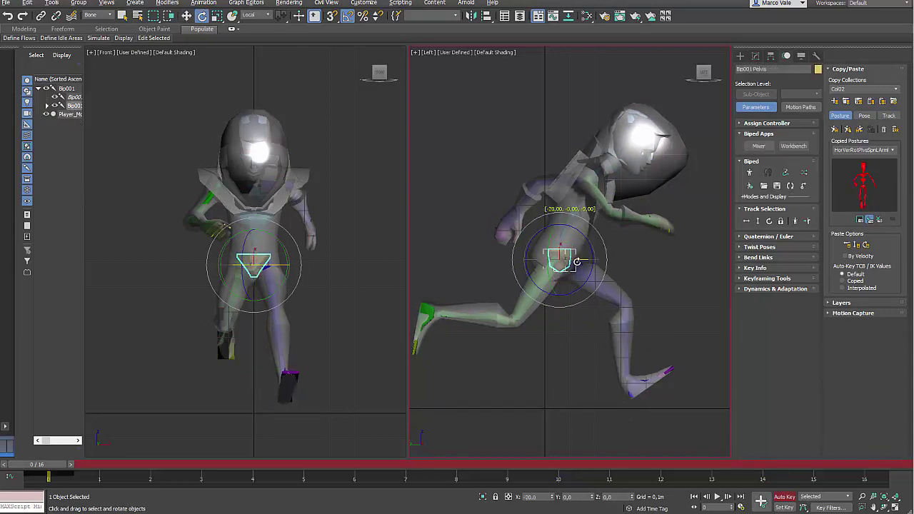
{"action": "left_click", "coordinate": [286, 389]}
{"action": "key", "text": "w"}
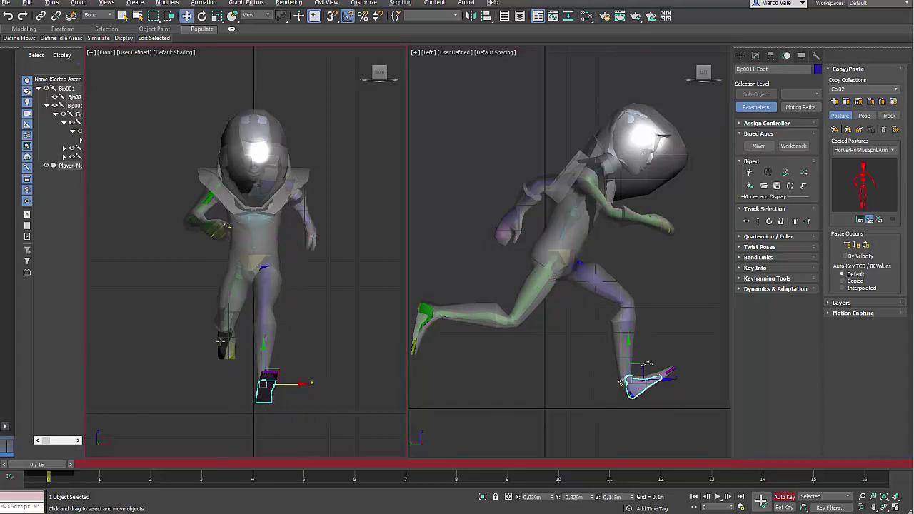
{"action": "left_click", "coordinate": [243, 334]}
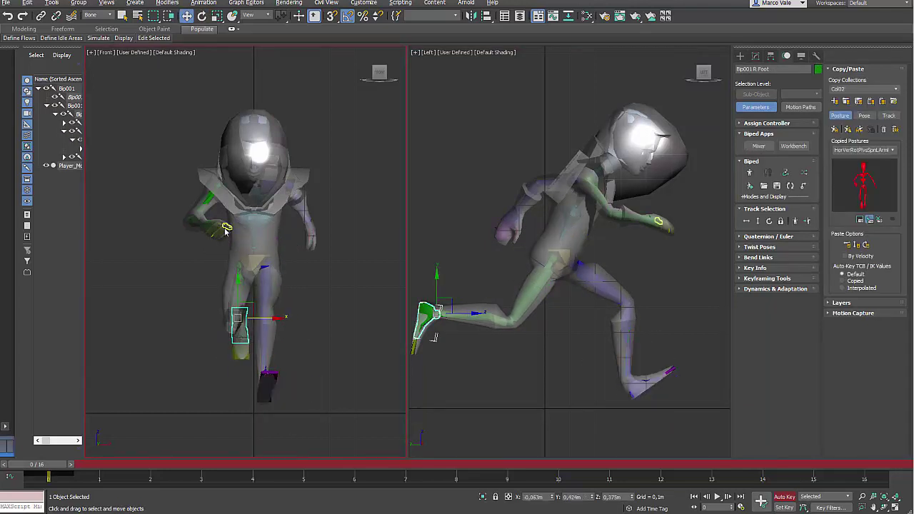
Step: Rotate the left forearm in the Front view so the left hand swings in toward the body
{"action": "left_click", "coordinate": [294, 199]}
{"action": "key", "text": "e"}
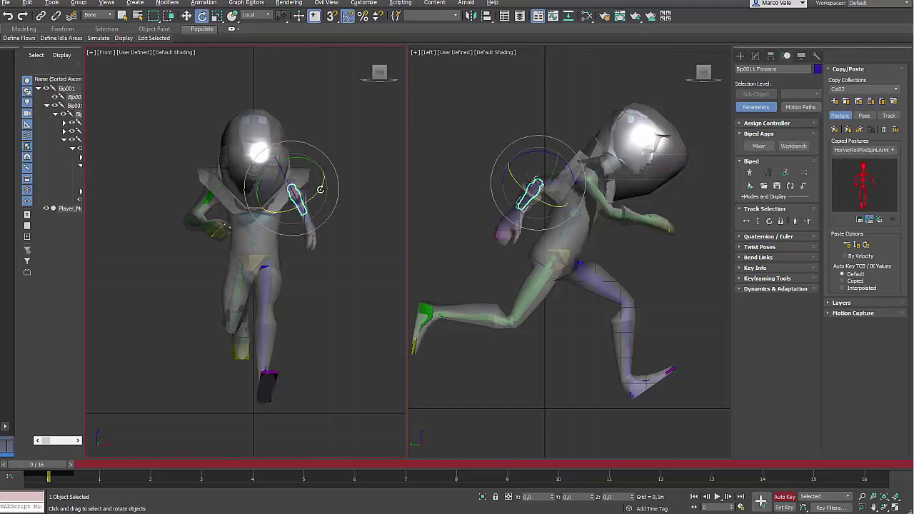
{"action": "left_click_drag", "start_coordinate": [320, 189], "coordinate": [311, 205]}
Step: Twist the upper spine bone 20° about its X axis and counter-rotate the head to face forward
{"action": "middle_click_drag", "start_coordinate": [613, 199], "coordinate": [629, 203]}
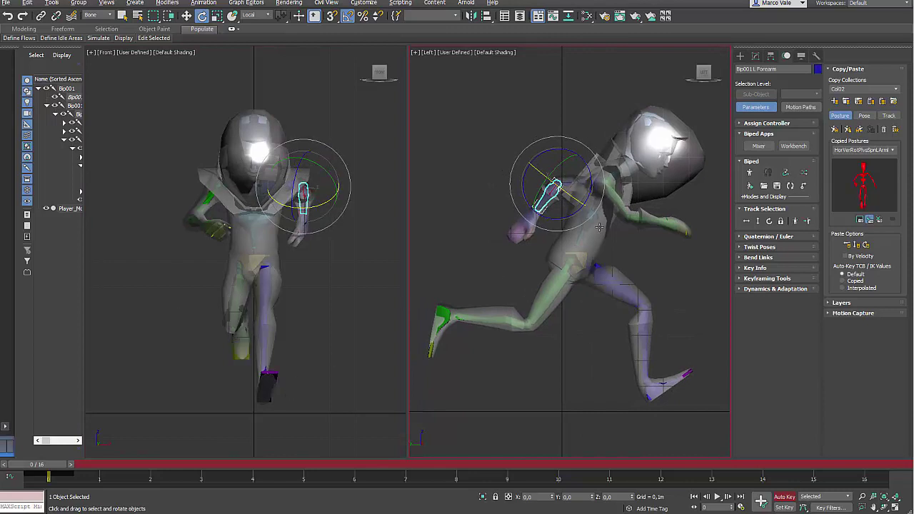
{"action": "left_click", "coordinate": [611, 182]}
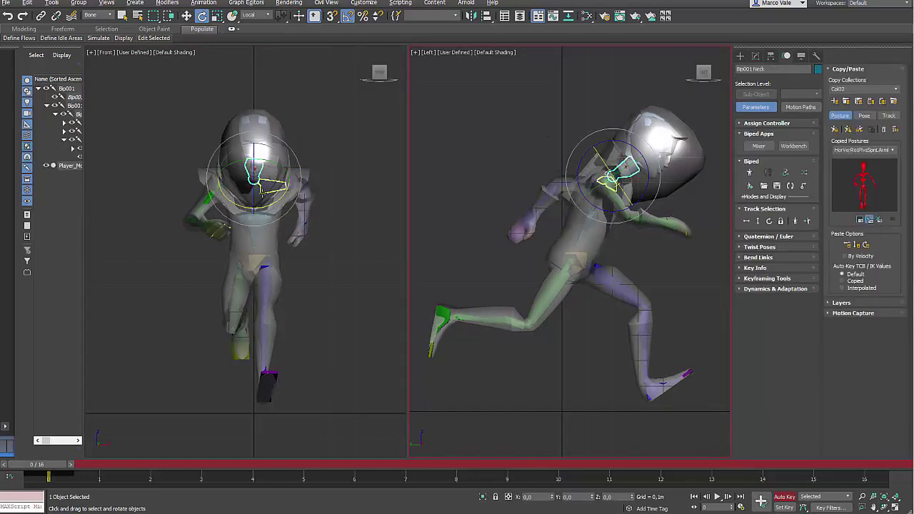
{"action": "right_click", "coordinate": [259, 194]}
{"action": "double_click", "coordinate": [258, 204]}
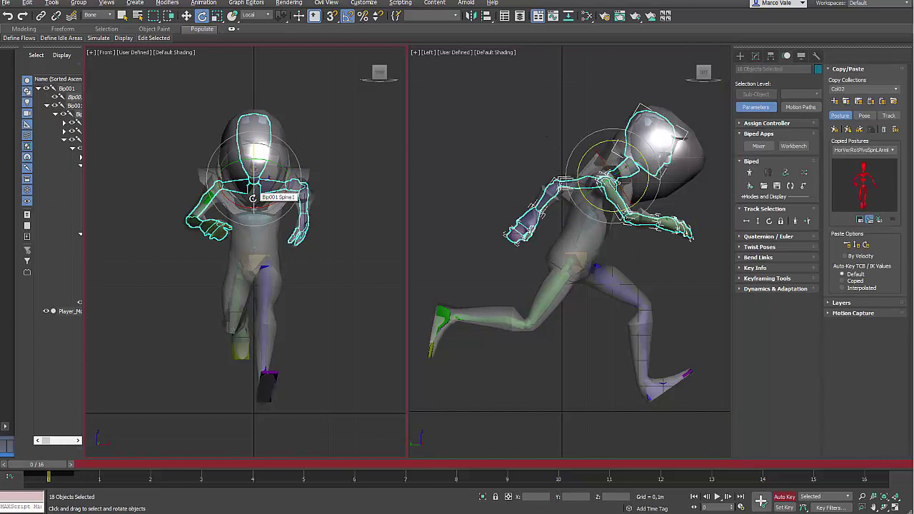
{"action": "left_click", "coordinate": [252, 199]}
{"action": "left_click_drag", "start_coordinate": [276, 225], "coordinate": [286, 223]}
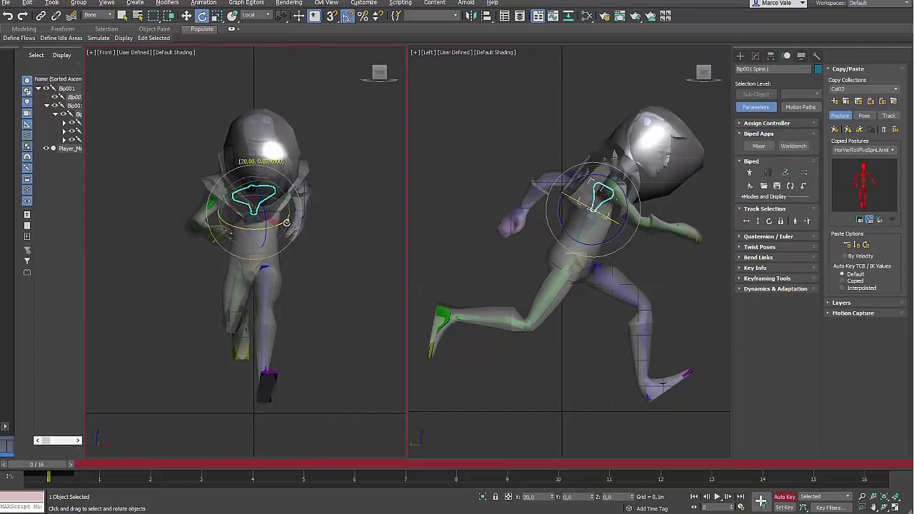
{"action": "left_click", "coordinate": [262, 160]}
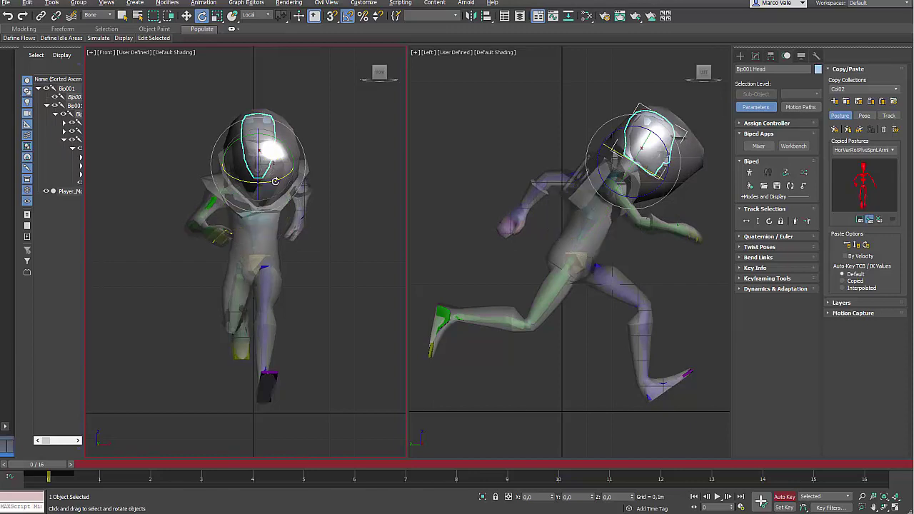
{"action": "left_click_drag", "start_coordinate": [273, 182], "coordinate": [274, 182]}
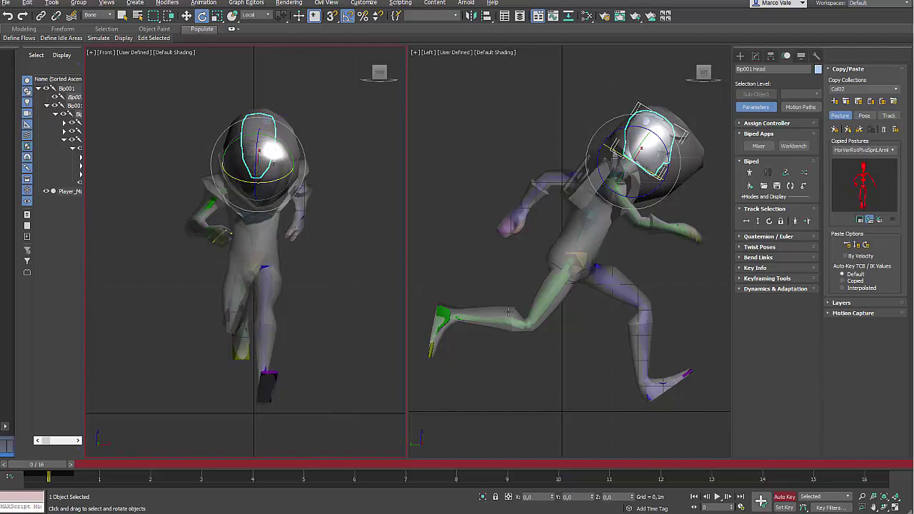
Step: Copy the whole biped's posture from frame 0, paste it at frame 16, and paste it opposite at frame 8
{"action": "left_click_drag", "start_coordinate": [437, 90], "coordinate": [714, 444]}
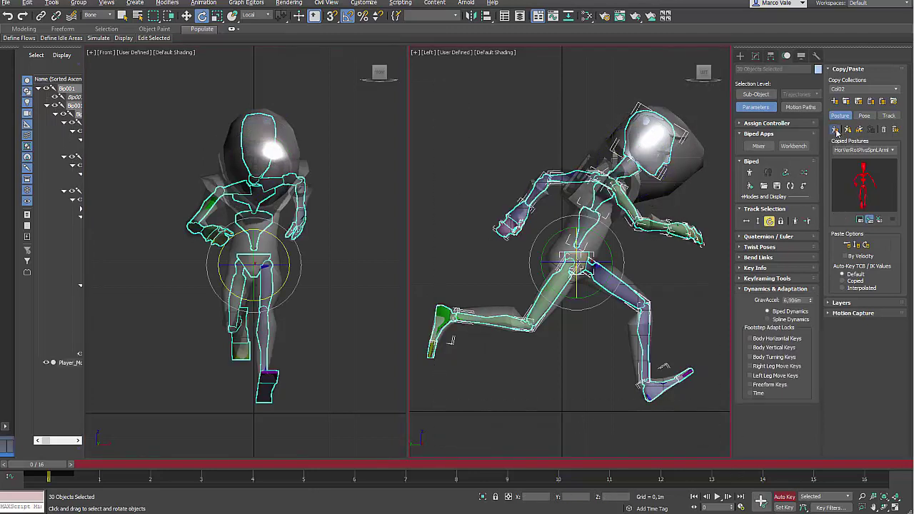
{"action": "left_click", "coordinate": [880, 466]}
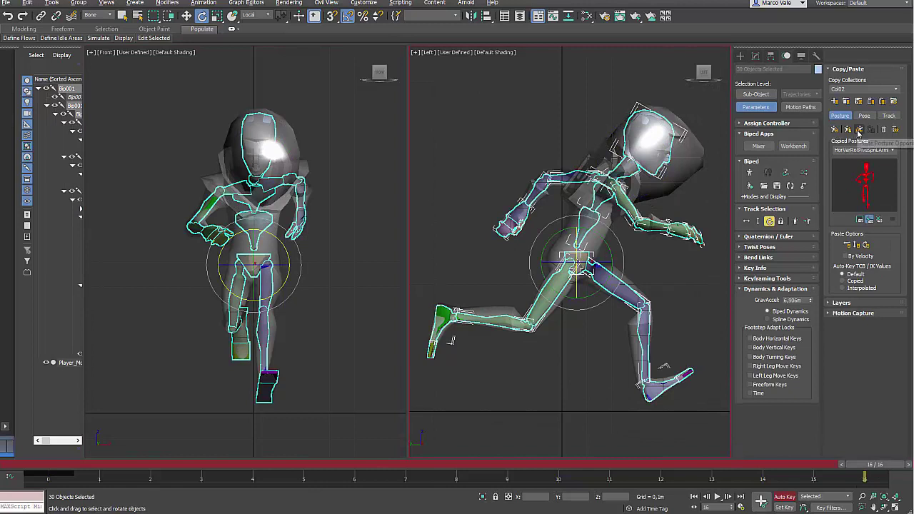
{"action": "left_click", "coordinate": [453, 467]}
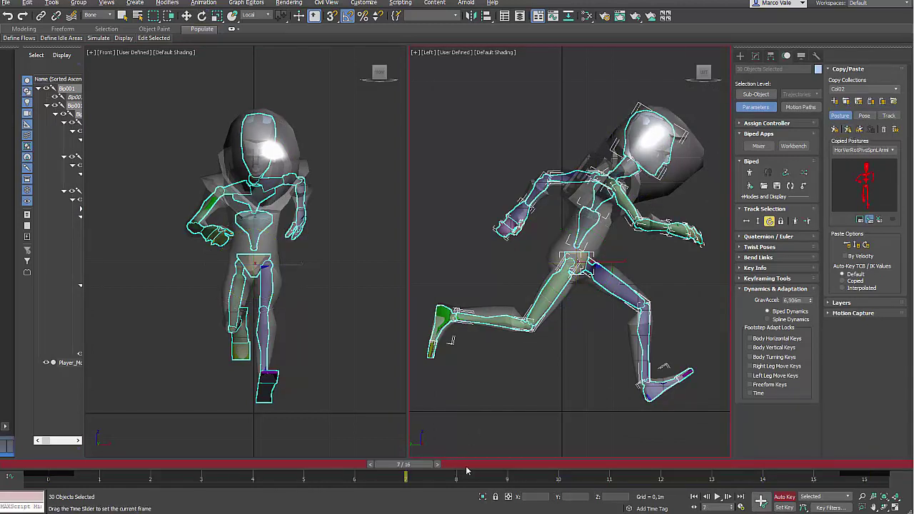
{"action": "left_click", "coordinate": [859, 130]}
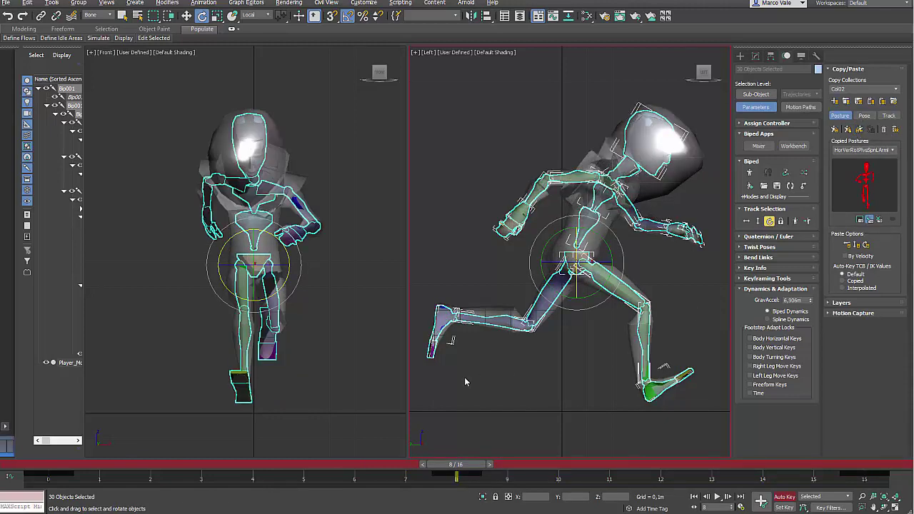
Step: Deselect the biped and play the animation to check the run cycle
{"action": "left_click", "coordinate": [592, 398]}
{"action": "key", "text": "slash"}
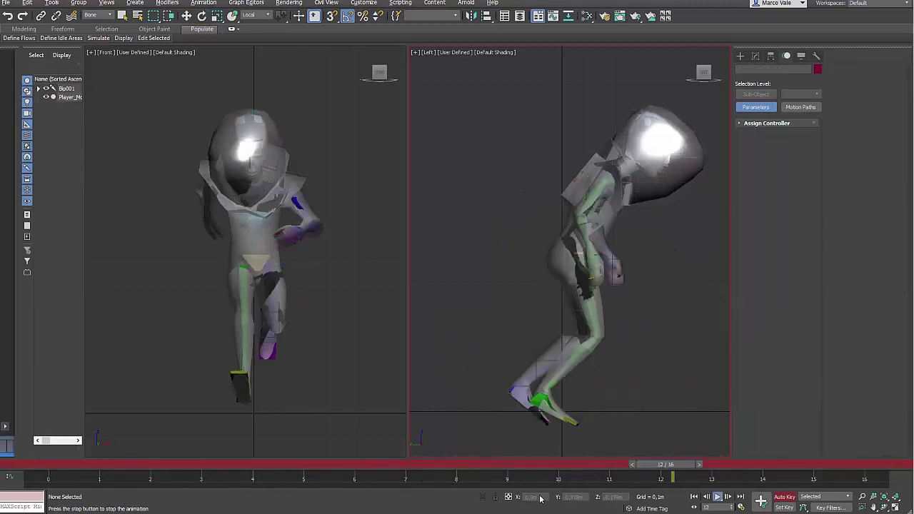
Step: Stop playback and, at frame 4, lift the right foot up and back so the right knee bends forward
{"action": "key", "text": "slash"}
{"action": "left_click", "coordinate": [467, 465]}
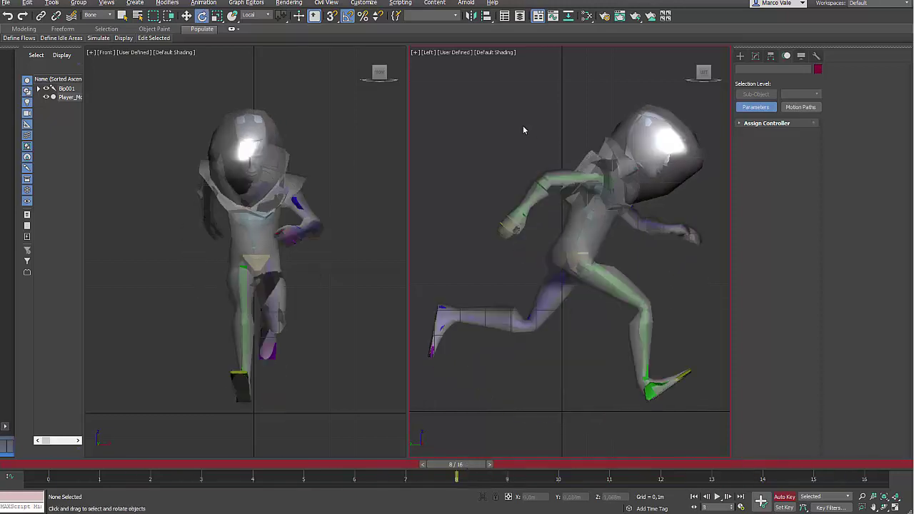
{"action": "left_click_drag", "start_coordinate": [662, 351], "coordinate": [522, 281]}
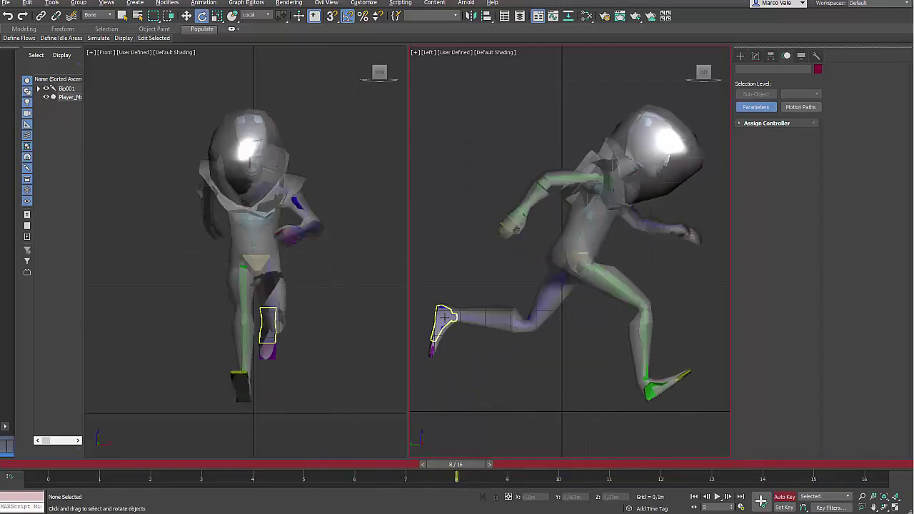
{"action": "left_click", "coordinate": [440, 323]}
{"action": "left_click", "coordinate": [245, 467]}
{"action": "mouse_move", "coordinate": [260, 468]}
{"action": "left_mouse_down"}
{"action": "mouse_move", "coordinate": [48, 467]}
{"action": "mouse_move", "coordinate": [253, 464]}
{"action": "left_mouse_up"}
{"action": "key", "text": "w"}
{"action": "left_click", "coordinate": [564, 404]}
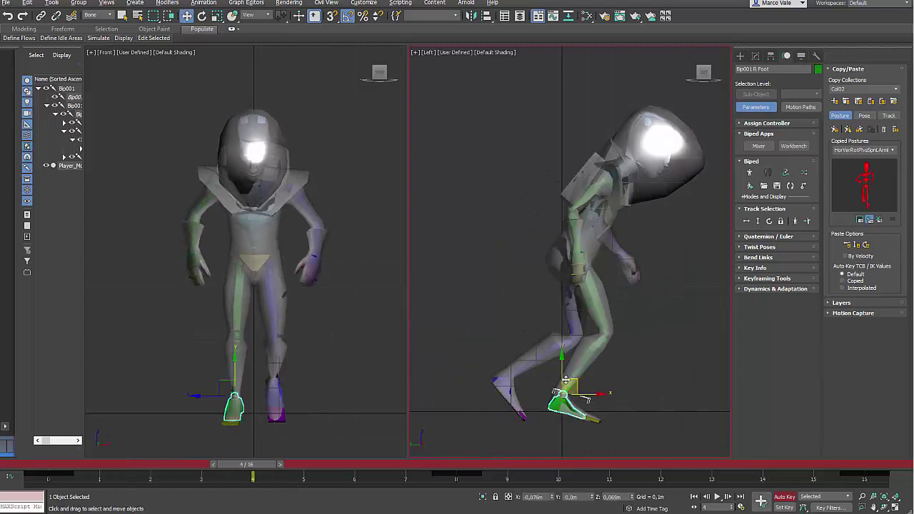
{"action": "left_click_drag", "start_coordinate": [568, 379], "coordinate": [598, 351]}
{"action": "key", "text": "e"}
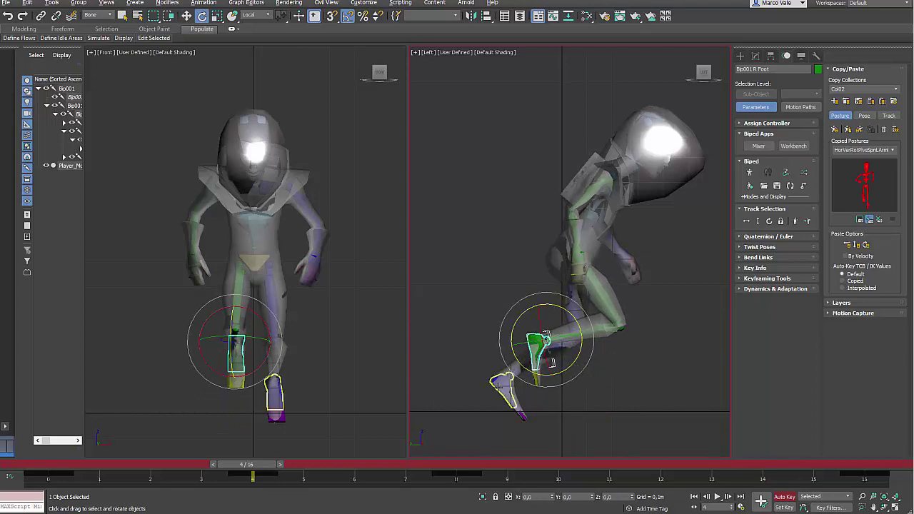
Step: At frame 4, shift the left foot slightly back and rotate its toe flat against the ground line
{"action": "left_click", "coordinate": [495, 401]}
{"action": "left_click_drag", "start_coordinate": [546, 383], "coordinate": [508, 365]}
{"action": "key", "text": "w"}
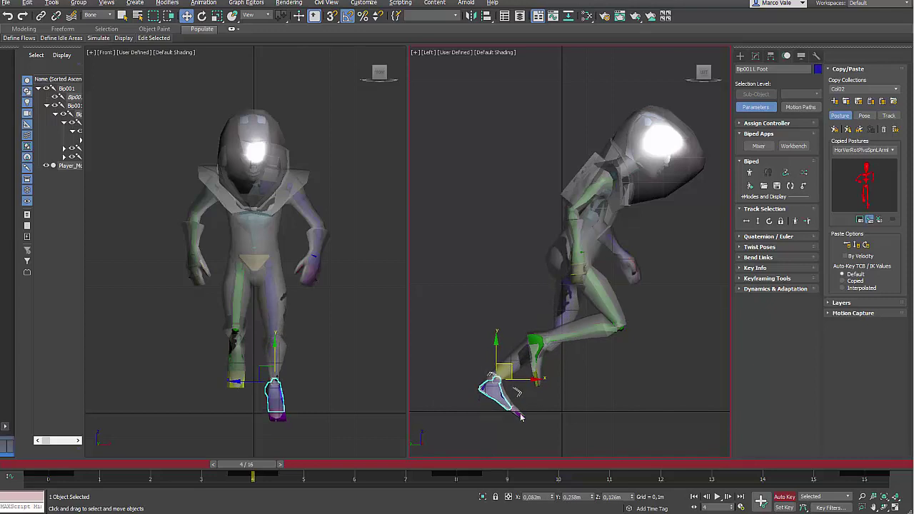
{"action": "left_click", "coordinate": [518, 414]}
{"action": "key", "text": "e"}
{"action": "left_click_drag", "start_coordinate": [537, 401], "coordinate": [537, 380]}
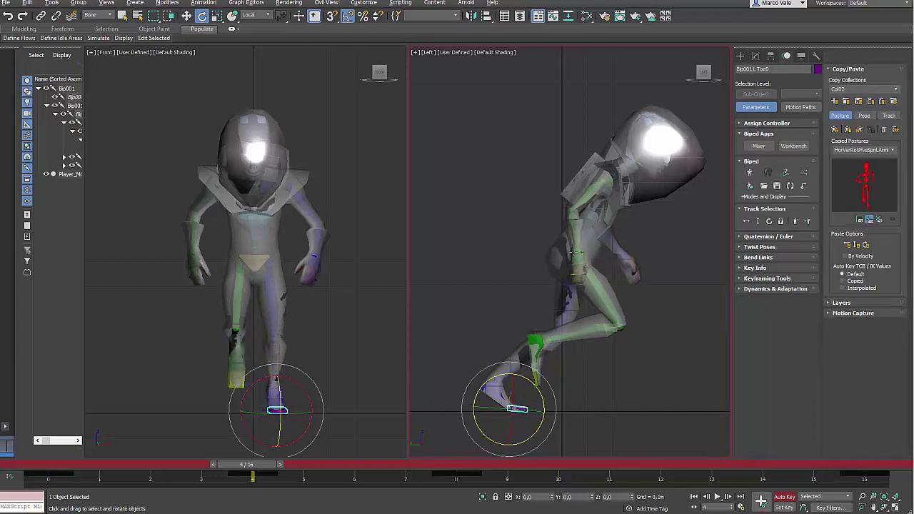
Step: At frame 4, raise the right hand in the Left view and move the left hand up and inward in the Front view
{"action": "left_click", "coordinate": [578, 253]}
{"action": "key", "text": "w"}
{"action": "left_click_drag", "start_coordinate": [592, 232], "coordinate": [597, 208]}
{"action": "right_click", "coordinate": [302, 247]}
{"action": "right_click", "coordinate": [308, 262]}
{"action": "left_click", "coordinate": [313, 265]}
{"action": "left_click", "coordinate": [314, 263]}
{"action": "left_click_drag", "start_coordinate": [326, 230], "coordinate": [317, 213]}
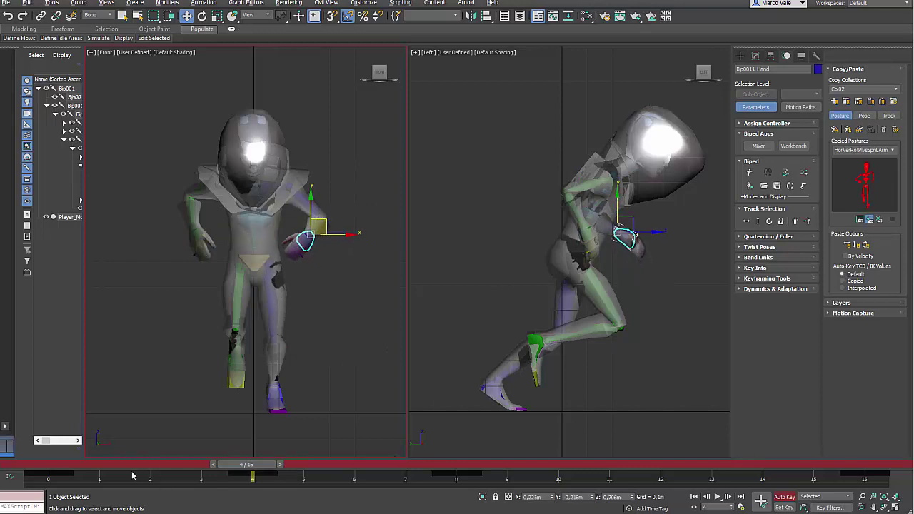
Step: Select the whole biped, copy its posture at frame 4 and paste it opposite at frame 12
{"action": "left_click_drag", "start_coordinate": [64, 465], "coordinate": [280, 462]}
{"action": "key", "text": "w"}
{"action": "left_click_drag", "start_coordinate": [154, 92], "coordinate": [373, 422]}
{"action": "left_click_drag", "start_coordinate": [490, 332], "coordinate": [490, 332]}
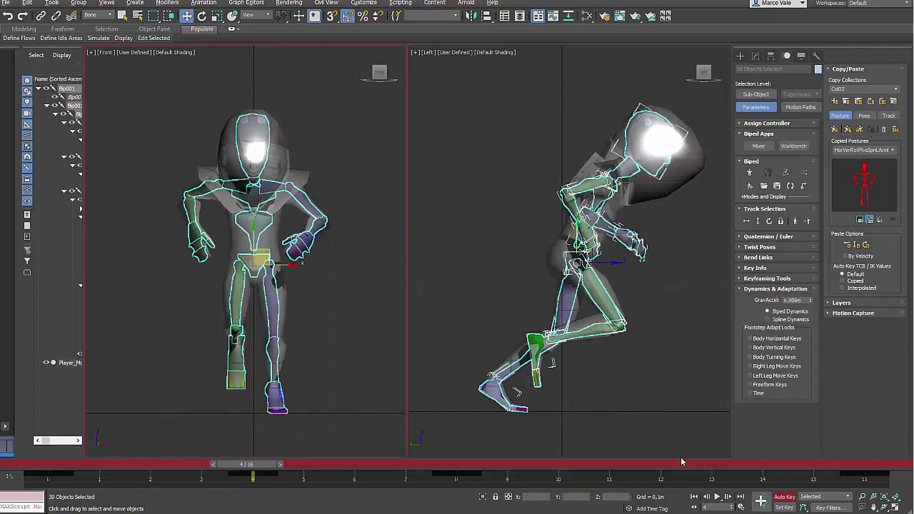
{"action": "left_click", "coordinate": [682, 469]}
{"action": "left_click", "coordinate": [861, 130]}
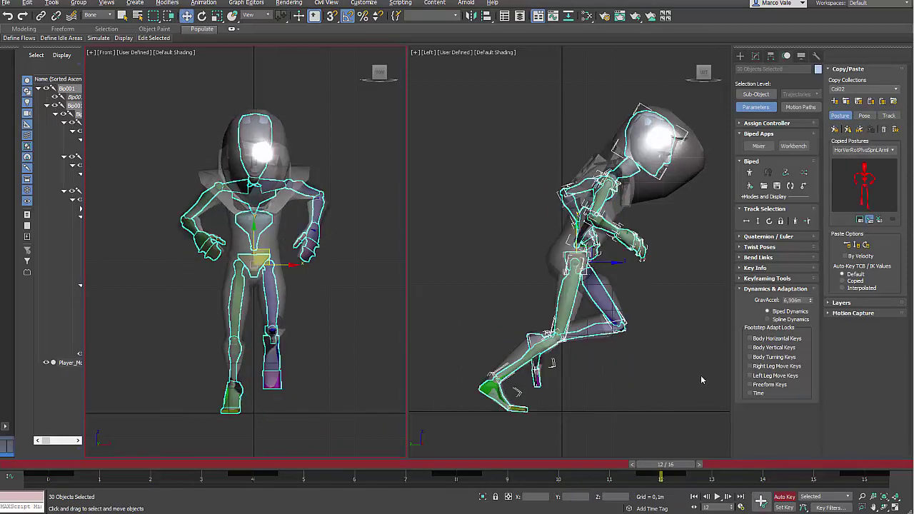
Step: Deselect the biped, play the animation to check the passing poses, and return to frame 0
{"action": "left_click", "coordinate": [612, 270]}
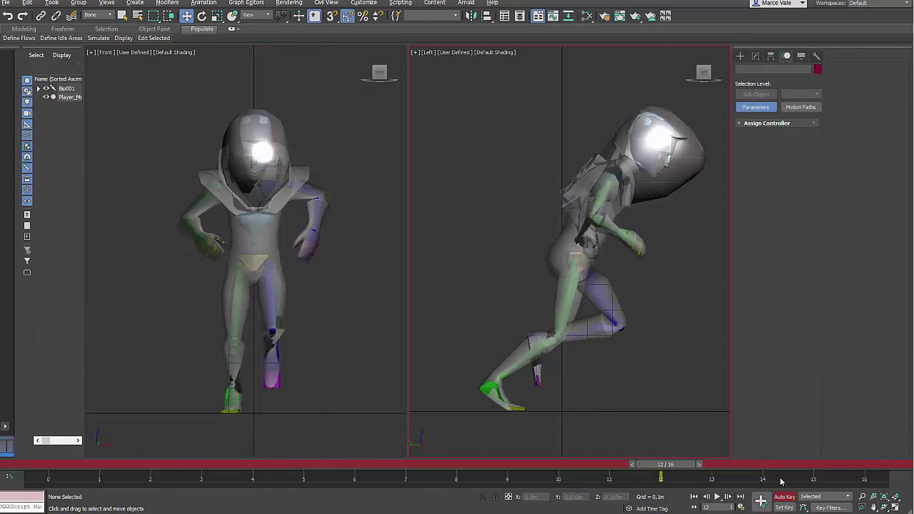
{"action": "key", "text": "slash"}
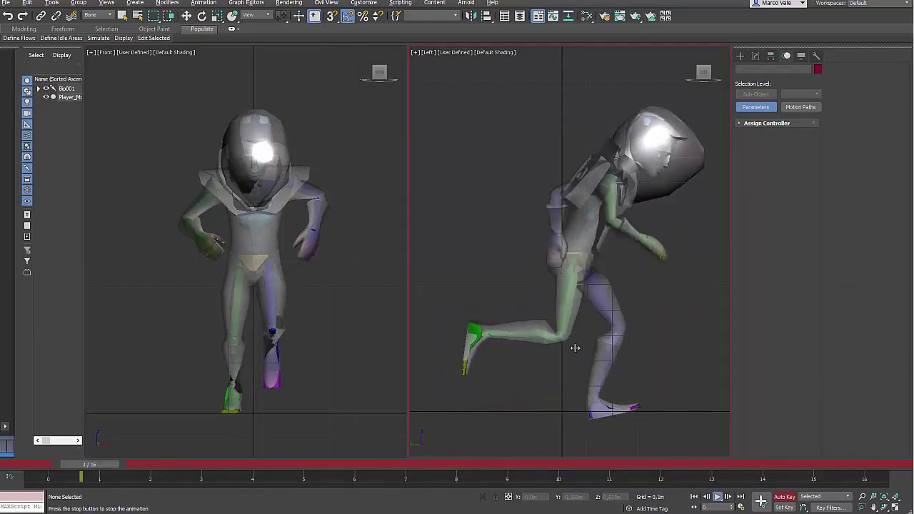
{"action": "left_click", "coordinate": [48, 470]}
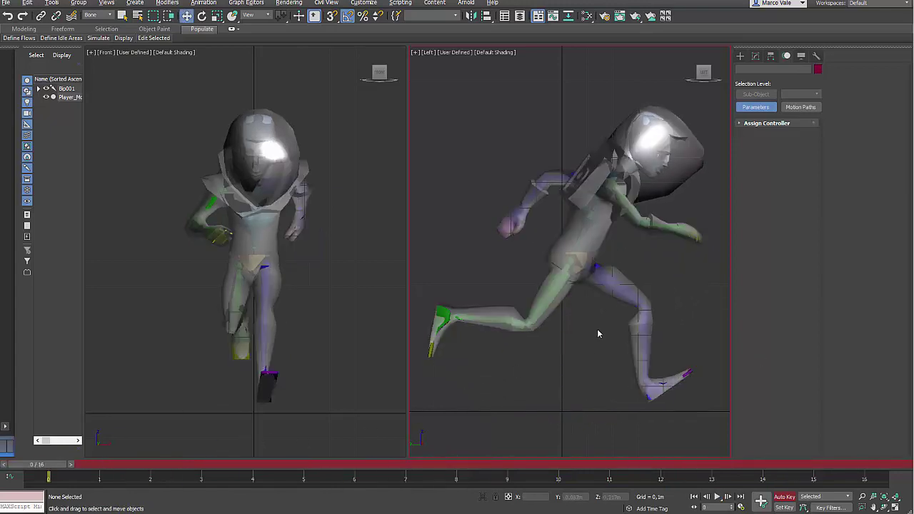
Step: At frame 2, rotate the trailing right foot -15° about its Z axis and adjust the height of the planted left foot
{"action": "left_click", "coordinate": [445, 315]}
{"action": "left_click_drag", "start_coordinate": [48, 473], "coordinate": [148, 472]}
{"action": "key", "text": "e"}
{"action": "left_click_drag", "start_coordinate": [535, 312], "coordinate": [529, 323]}
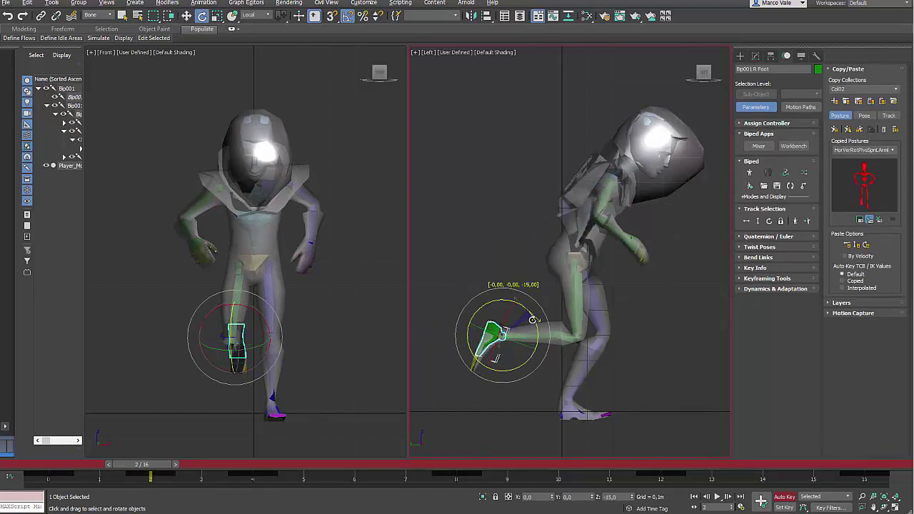
{"action": "left_click", "coordinate": [575, 410]}
{"action": "key", "text": "w"}
{"action": "left_click_drag", "start_coordinate": [566, 376], "coordinate": [566, 374]}
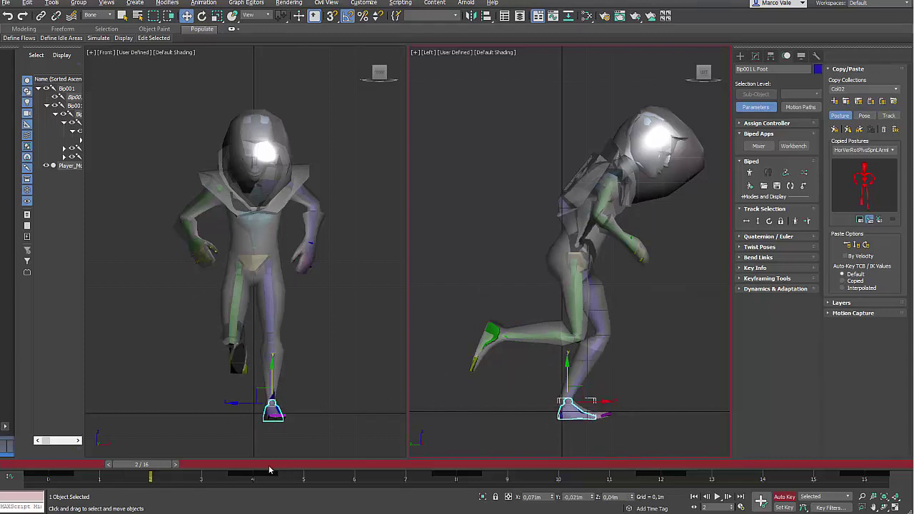
{"action": "left_click", "coordinate": [270, 466]}
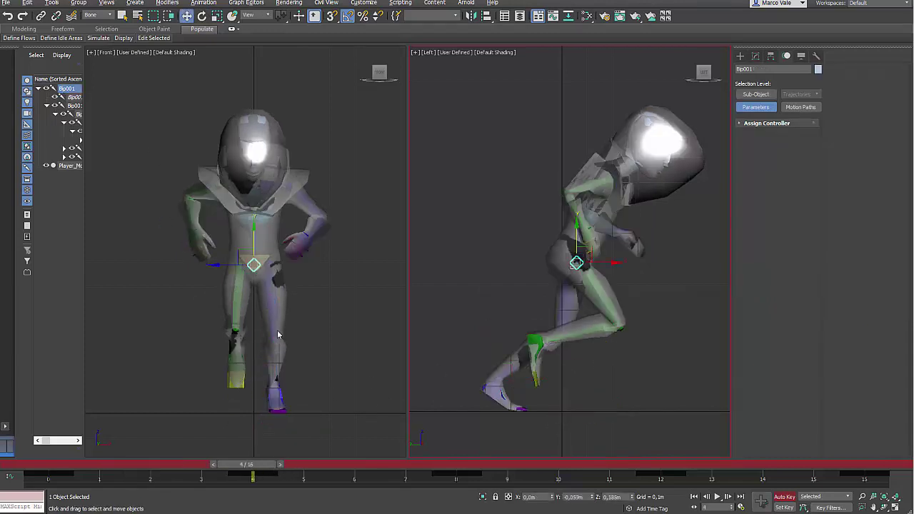
{"action": "left_click_drag", "start_coordinate": [254, 241], "coordinate": [256, 247]}
{"action": "key", "text": "ctrl+z"}
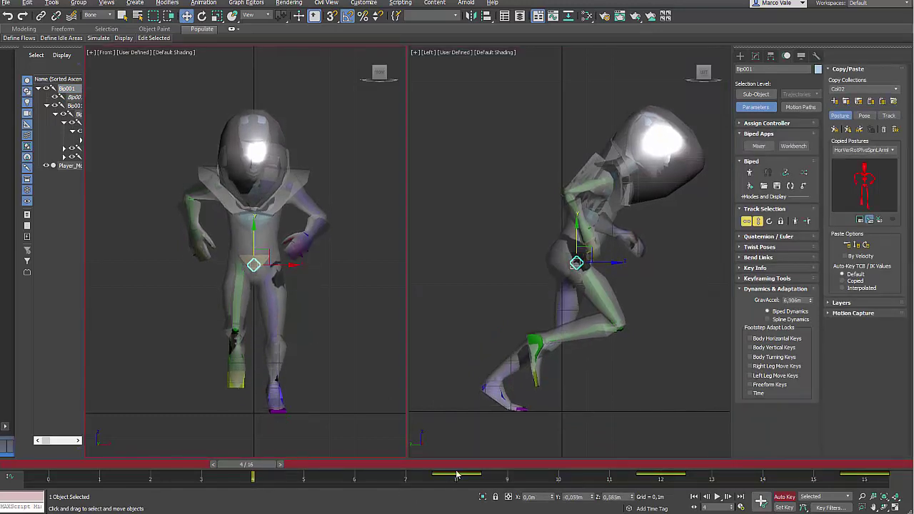
Step: Lower the biped's centre of mass slightly at frame 0 and copy that key to frames 8 and 16
{"action": "left_click", "coordinate": [457, 473]}
{"action": "left_click", "coordinate": [31, 467]}
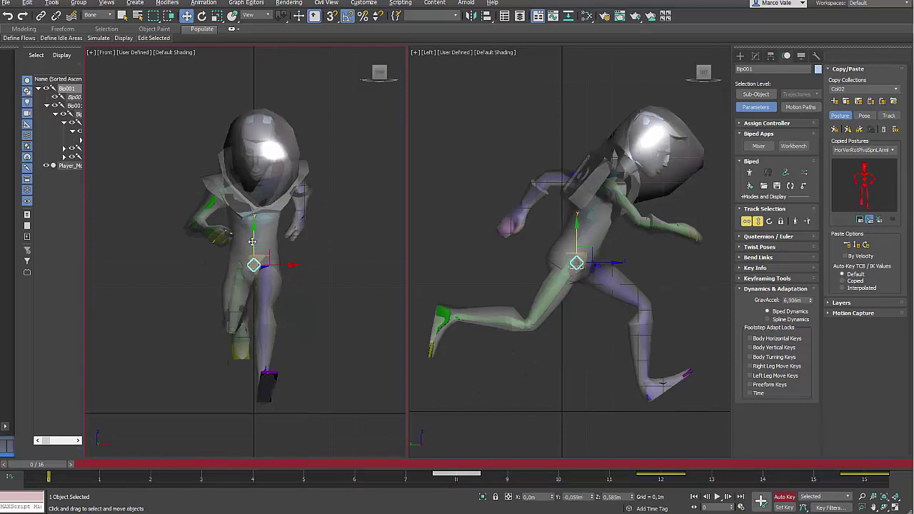
{"action": "left_click_drag", "start_coordinate": [253, 242], "coordinate": [254, 251]}
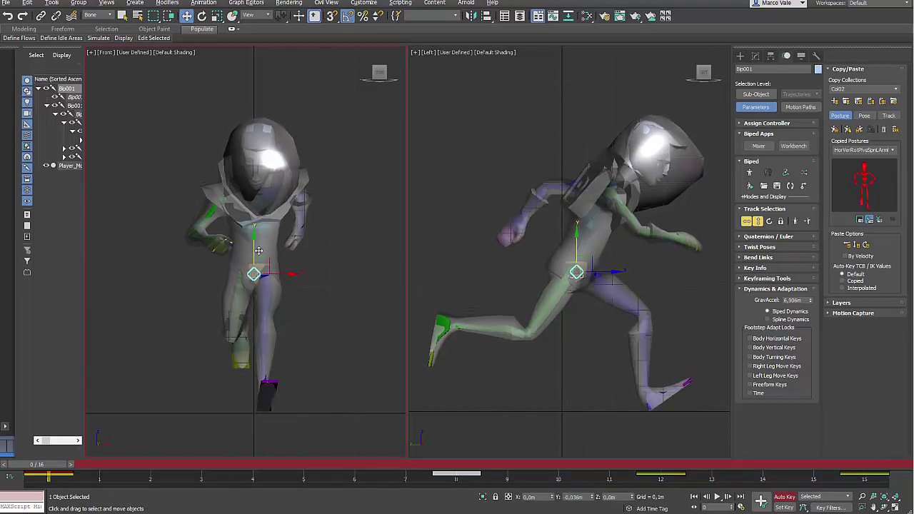
{"action": "left_click", "coordinate": [458, 462]}
{"action": "left_click_drag", "start_coordinate": [48, 475], "coordinate": [856, 454], "text": "shift"}
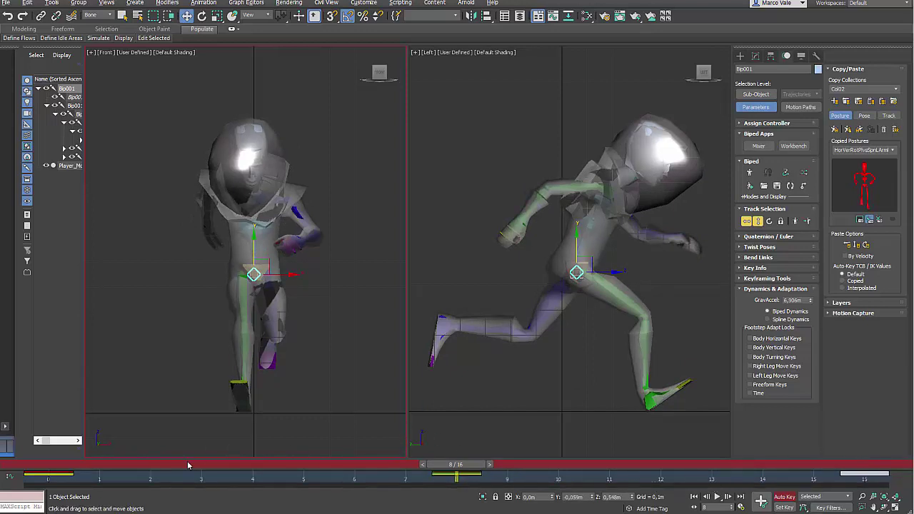
Step: Raise the biped's centre of mass slightly at frame 4 and copy that key to frame 12
{"action": "left_click_drag", "start_coordinate": [187, 465], "coordinate": [275, 465]}
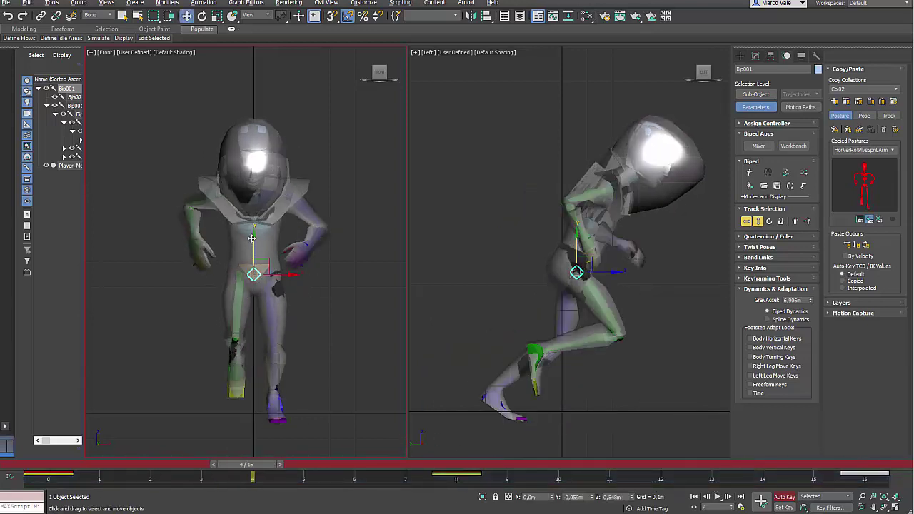
{"action": "left_click_drag", "start_coordinate": [253, 248], "coordinate": [264, 241]}
{"action": "left_click_drag", "start_coordinate": [253, 474], "coordinate": [667, 473], "text": "shift"}
Step: At frame 2, adjust the height of the centre of mass and lift the left foot onto the ground line
{"action": "left_click_drag", "start_coordinate": [53, 466], "coordinate": [138, 429]}
{"action": "key", "text": "w"}
{"action": "left_click_drag", "start_coordinate": [575, 247], "coordinate": [575, 293]}
{"action": "left_click_drag", "start_coordinate": [561, 423], "coordinate": [569, 407]}
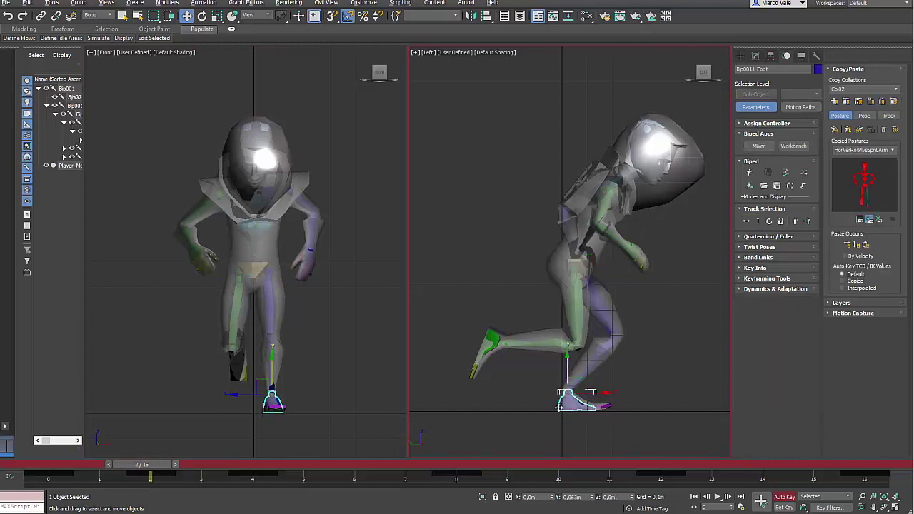
Step: At frame 10, lower the biped's centre of mass slightly and rotate the planted right foot toward the ground
{"action": "left_click_drag", "start_coordinate": [44, 467], "coordinate": [559, 464]}
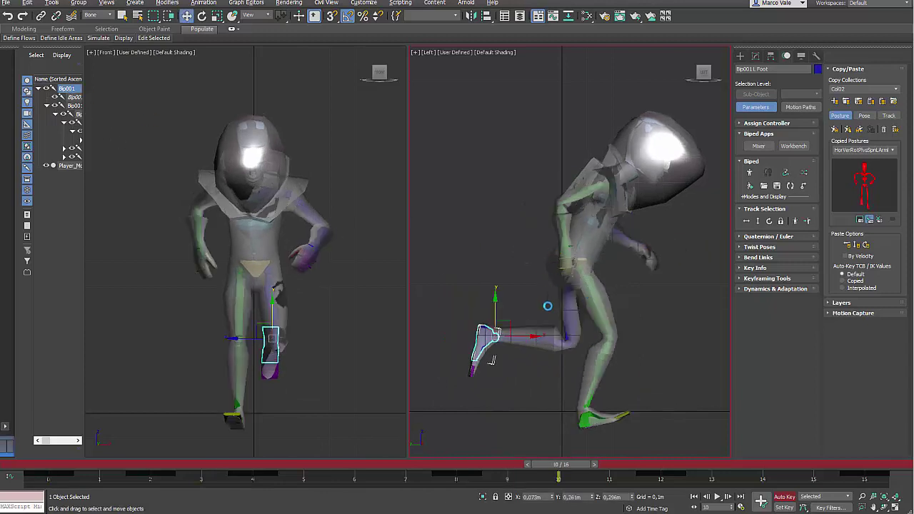
{"action": "left_click", "coordinate": [576, 269]}
{"action": "left_click_drag", "start_coordinate": [578, 242], "coordinate": [582, 247]}
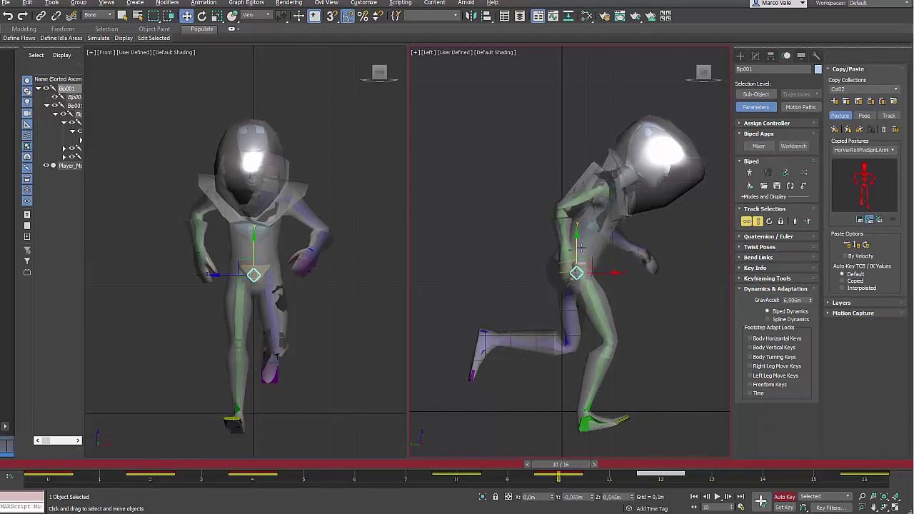
{"action": "left_click", "coordinate": [587, 429]}
{"action": "key", "text": "e"}
{"action": "left_click_drag", "start_coordinate": [615, 373], "coordinate": [641, 392]}
{"action": "left_click", "coordinate": [620, 409]}
Step: Shift the centre-of-mass rotation and movement keys from frames 4 and 12 to frames 5 and 13
{"action": "left_click_drag", "start_coordinate": [69, 471], "coordinate": [254, 465]}
{"action": "key", "text": "e"}
{"action": "left_click", "coordinate": [259, 475]}
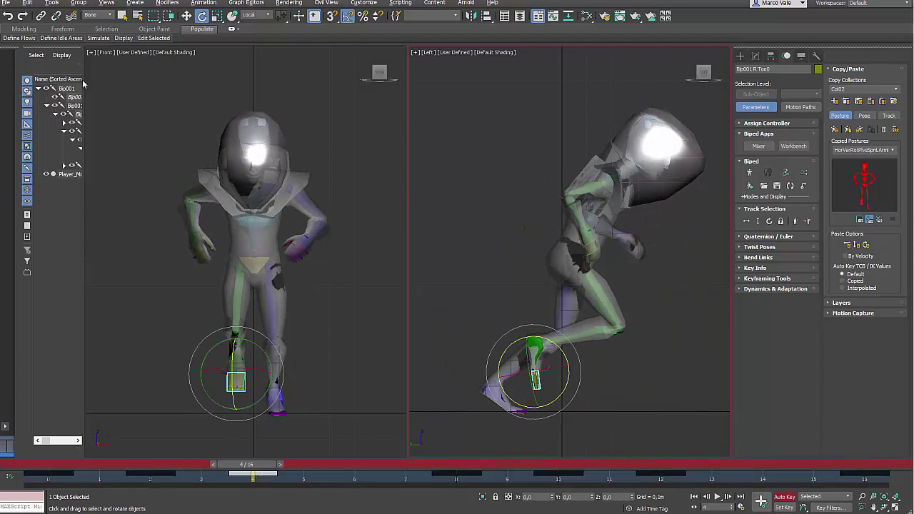
{"action": "left_click", "coordinate": [67, 88]}
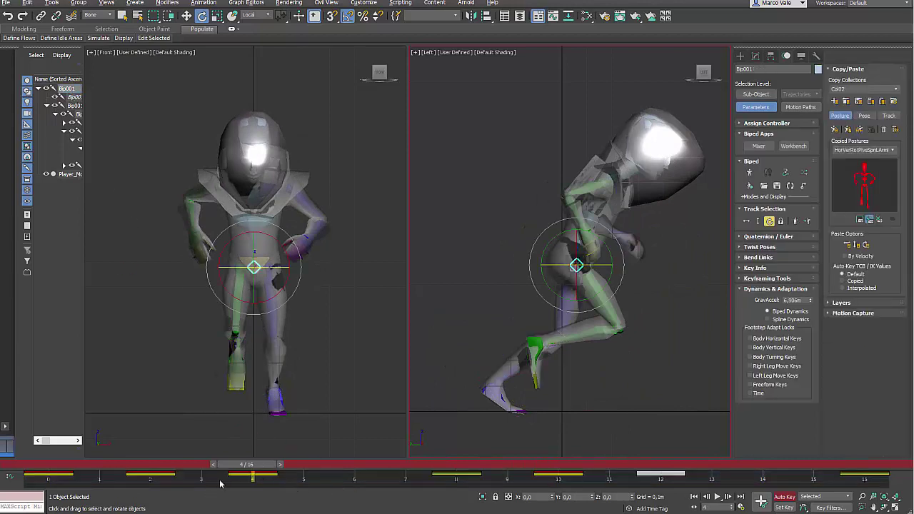
{"action": "left_click", "coordinate": [242, 479]}
{"action": "left_click", "coordinate": [660, 477], "text": "ctrl"}
{"action": "left_click_drag", "start_coordinate": [664, 478], "coordinate": [715, 478]}
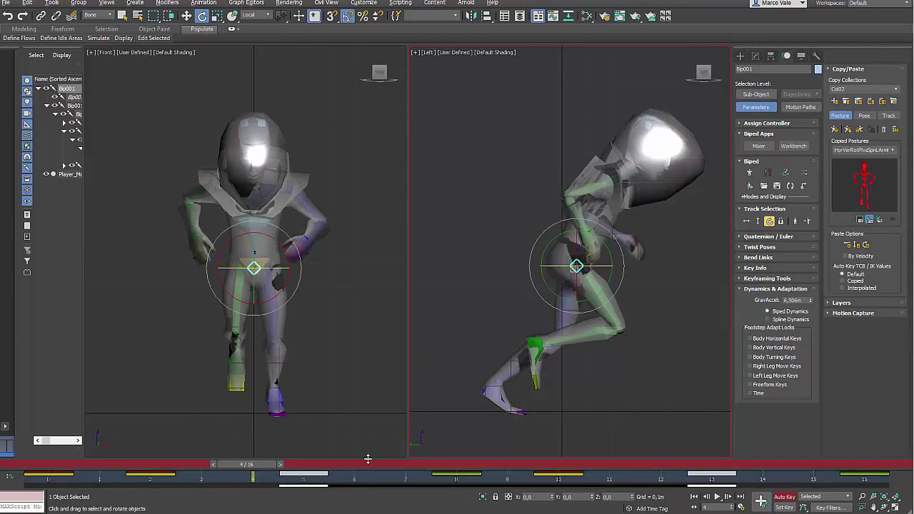
Step: Deselect everything, play the animation to check the retimed body bounce, and return to frame 0
{"action": "left_click", "coordinate": [532, 433]}
{"action": "key", "text": "/"}
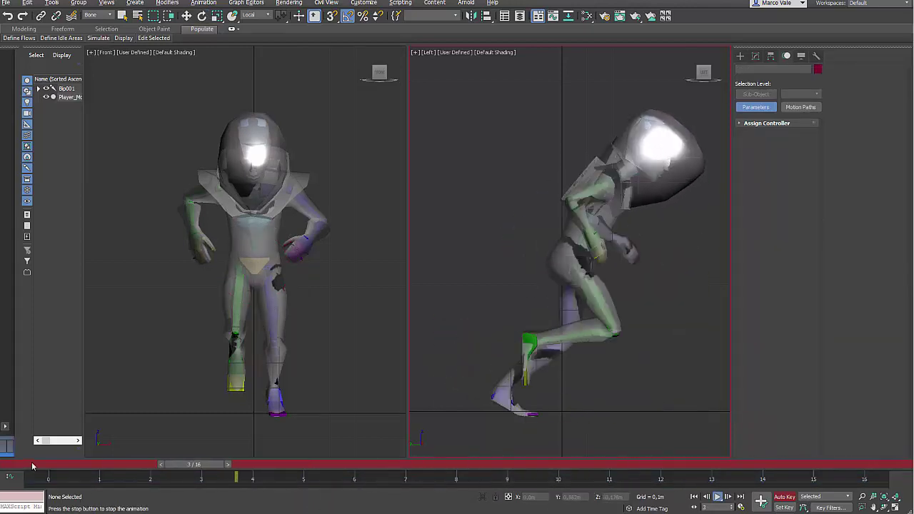
{"action": "key", "text": "Home"}
Step: At frame 0, pull the right hand back toward the chest in the Left view and rotate the right forearm -20° about X
{"action": "key", "text": "e"}
{"action": "left_click", "coordinate": [210, 244]}
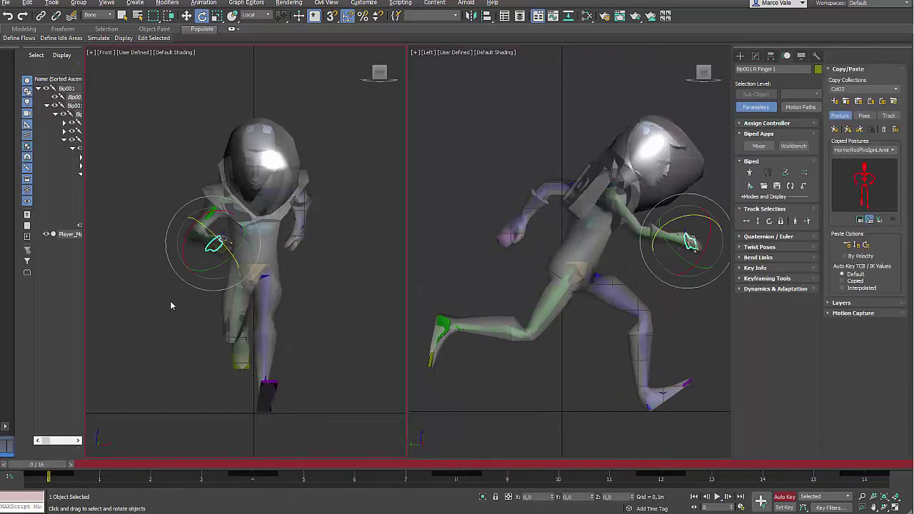
{"action": "left_click_drag", "start_coordinate": [47, 465], "coordinate": [19, 470]}
{"action": "right_click", "coordinate": [707, 242]}
{"action": "key", "text": "w"}
{"action": "left_click_drag", "start_coordinate": [705, 229], "coordinate": [682, 221]}
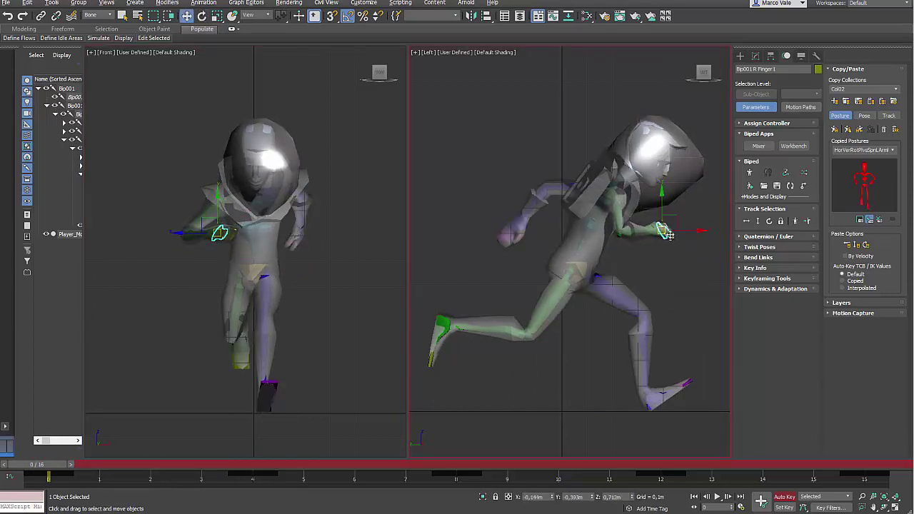
{"action": "left_click", "coordinate": [631, 231]}
{"action": "key", "text": "e"}
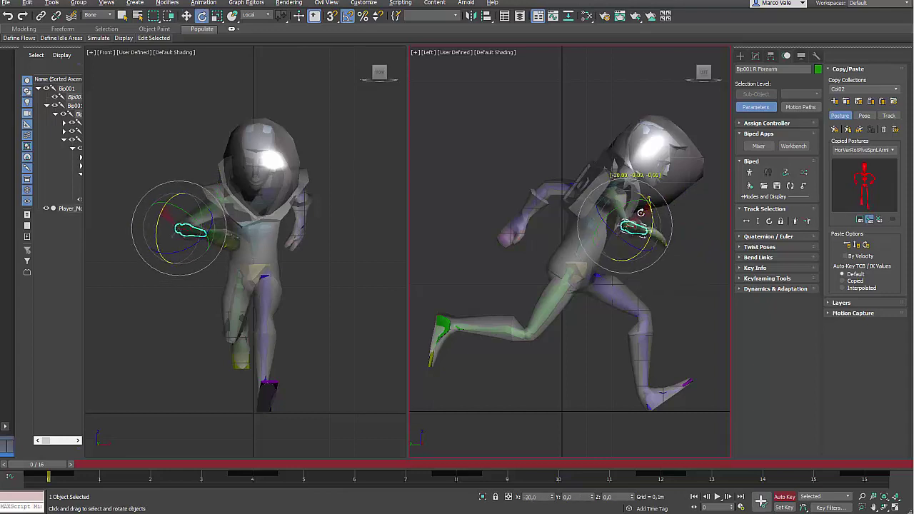
{"action": "left_click_drag", "start_coordinate": [641, 213], "coordinate": [643, 214]}
Step: At frame 0, move the right hand inward across the body in the Front view and lower it in the Left view
{"action": "left_click", "coordinate": [214, 234]}
{"action": "double_click", "coordinate": [217, 237]}
{"action": "left_click", "coordinate": [328, 263]}
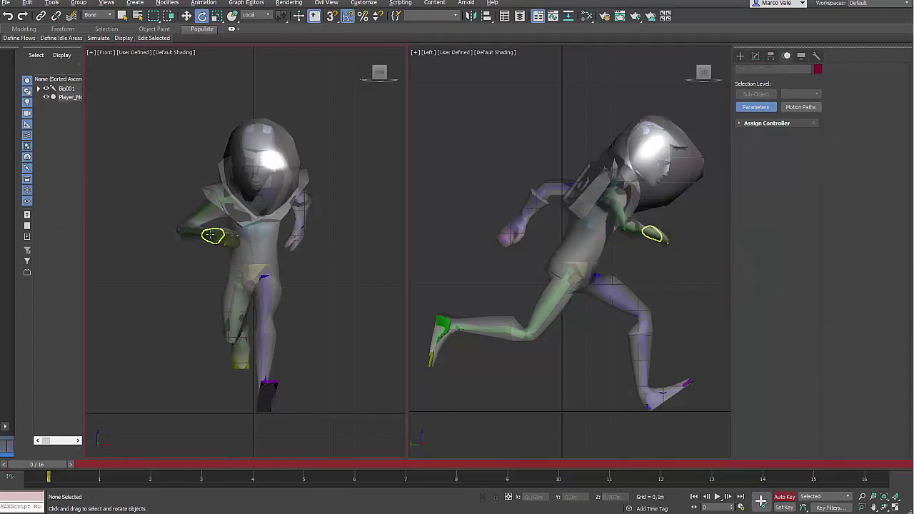
{"action": "left_click", "coordinate": [223, 227]}
{"action": "key", "text": "w"}
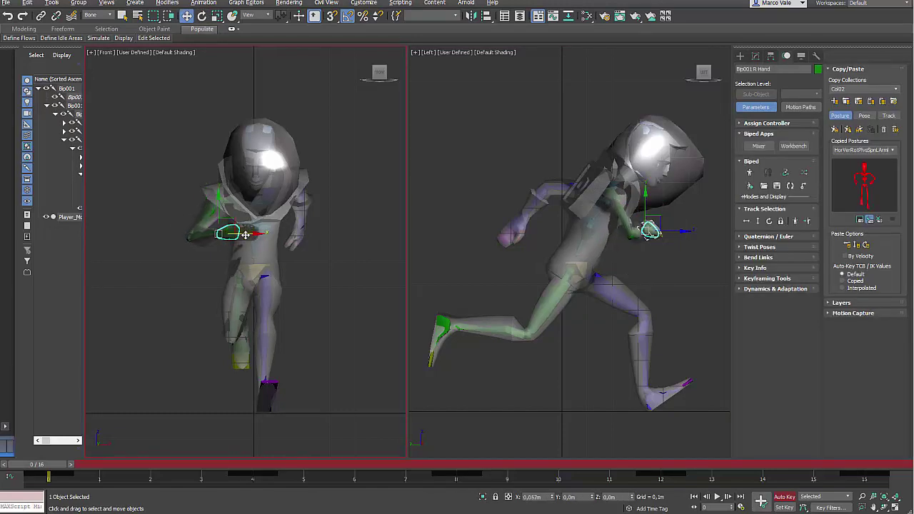
{"action": "left_click_drag", "start_coordinate": [654, 218], "coordinate": [655, 227]}
Step: Copy the right arm's posture from frame 0, paste it at frame 16 and paste it opposite onto the left arm at frame 8
{"action": "double_click", "coordinate": [628, 224]}
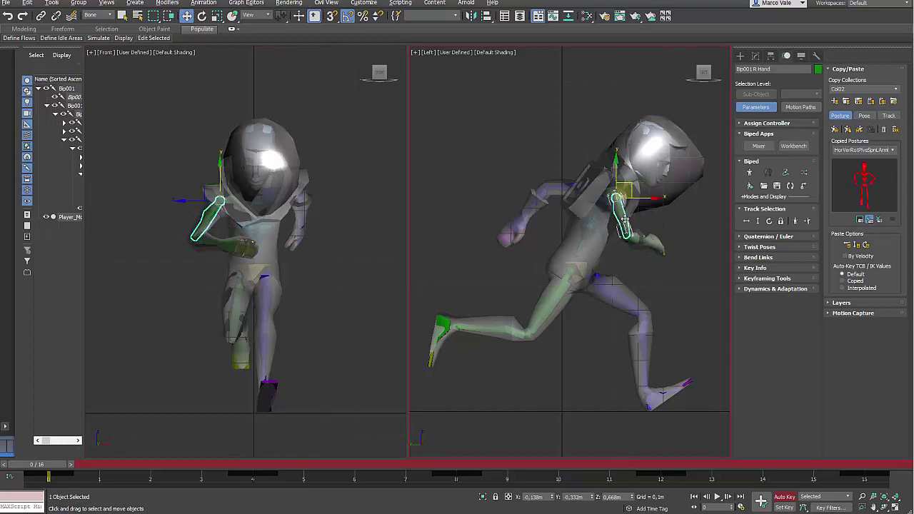
{"action": "left_click", "coordinate": [834, 130]}
{"action": "left_click_drag", "start_coordinate": [801, 467], "coordinate": [861, 465]}
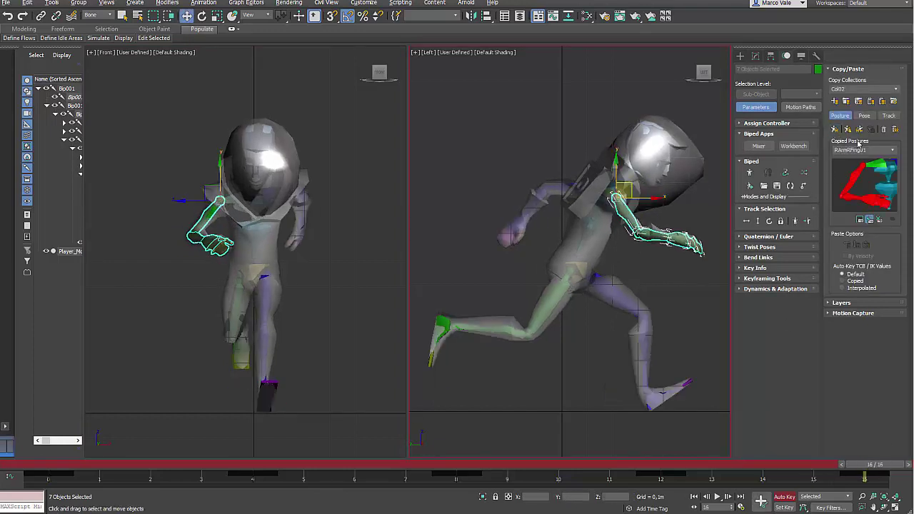
{"action": "left_click", "coordinate": [465, 464]}
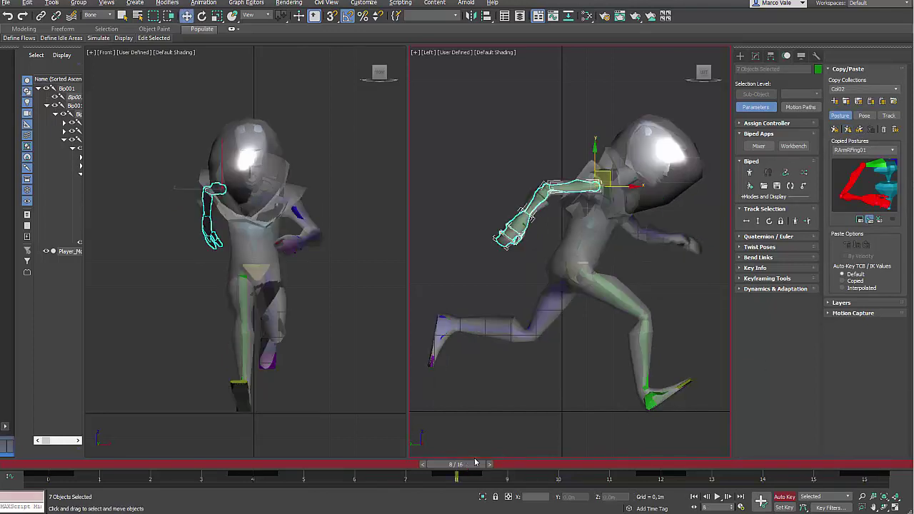
{"action": "left_click", "coordinate": [859, 131]}
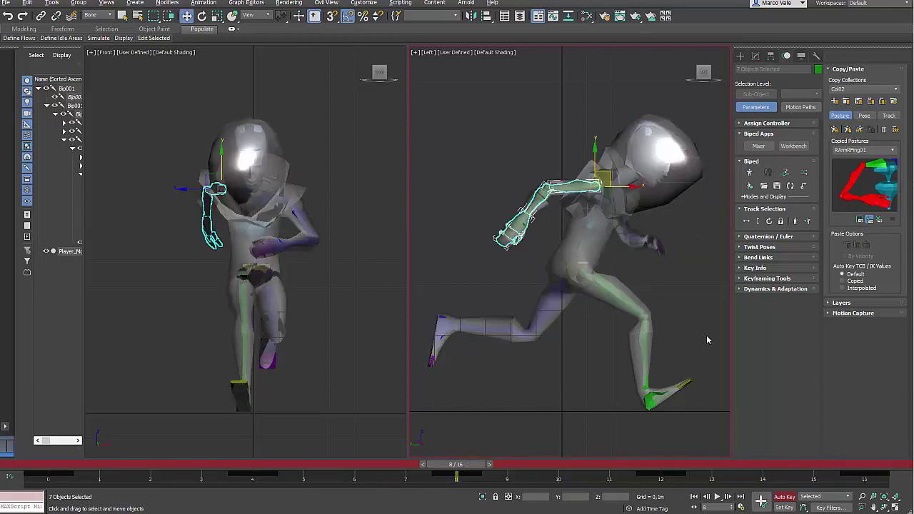
Step: Deselect everything, play the animation to check the adjusted arm swing, and return to frame 0
{"action": "left_click", "coordinate": [671, 413]}
{"action": "key", "text": "slash"}
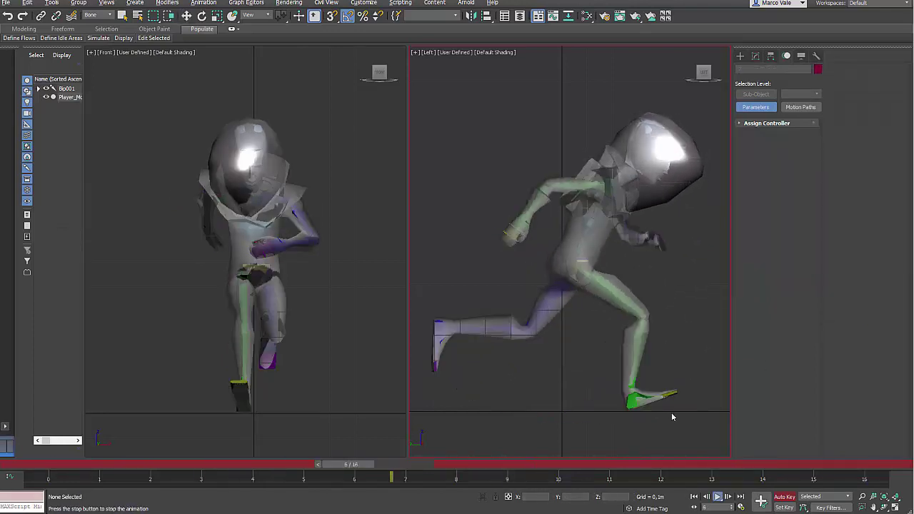
{"action": "left_click", "coordinate": [282, 277]}
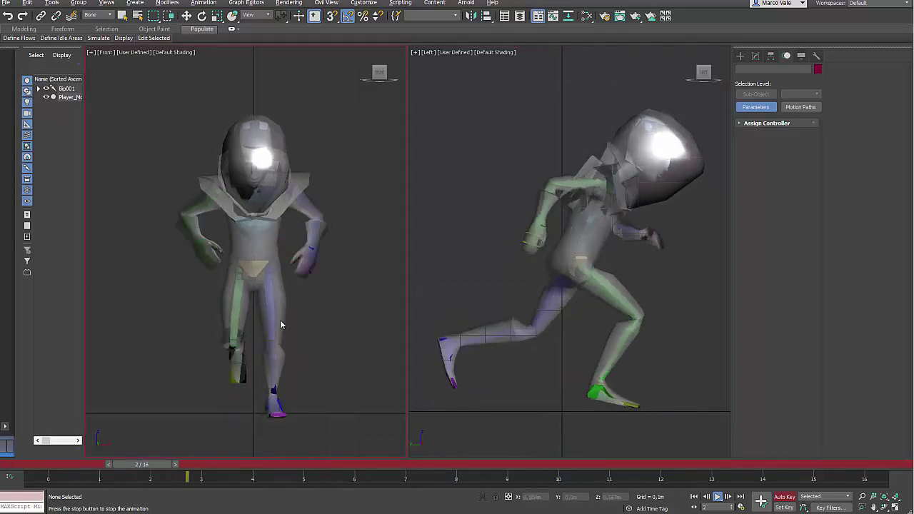
{"action": "left_click", "coordinate": [41, 468]}
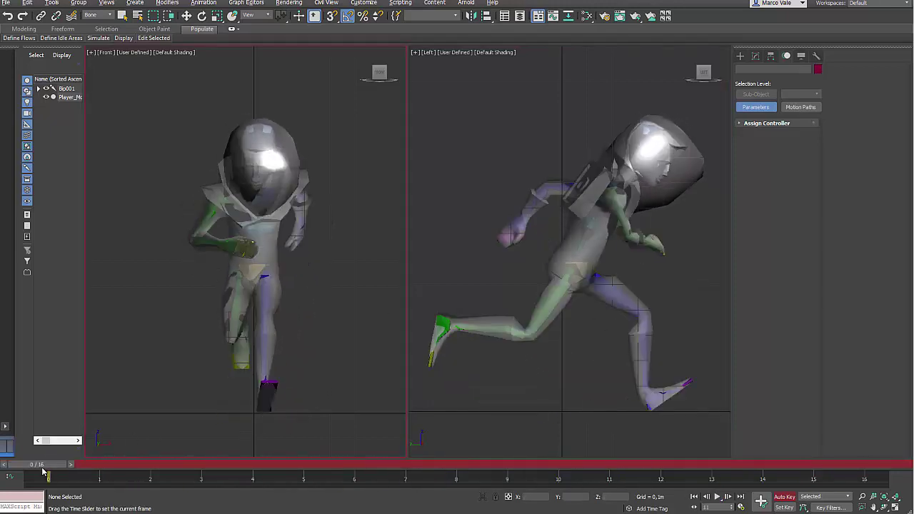
Step: In the Front view, move the left foot slightly inward toward the body's centre line over frames 0 to 4
{"action": "key", "text": "w"}
{"action": "left_click", "coordinate": [285, 406]}
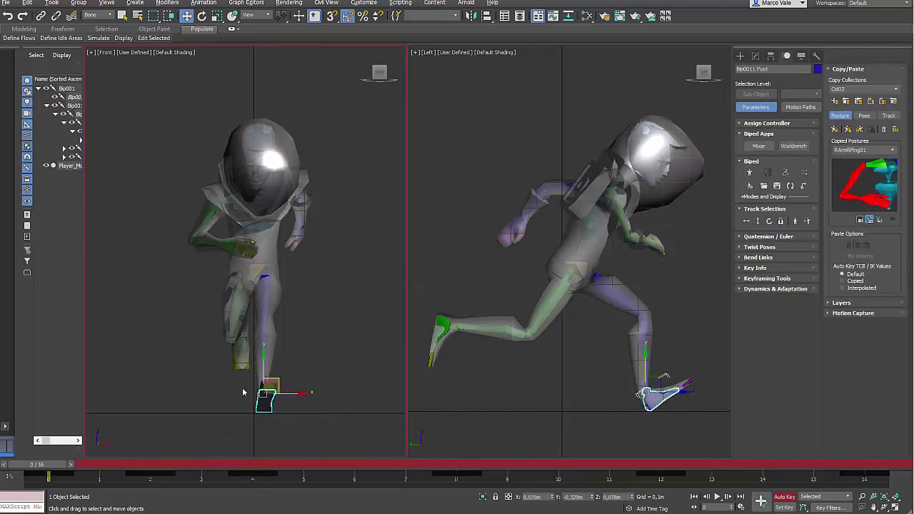
{"action": "key", "text": "period"}
{"action": "key", "text": "period"}
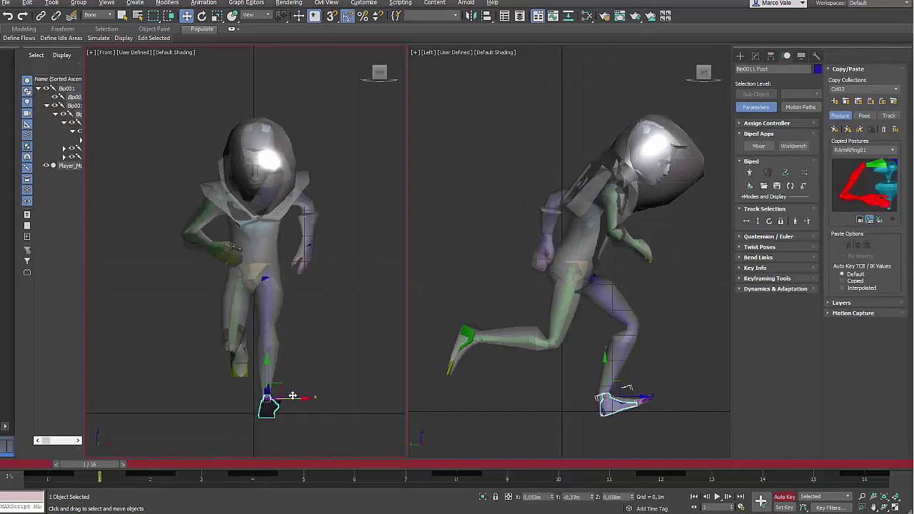
{"action": "key", "text": "period"}
{"action": "key", "text": "period"}
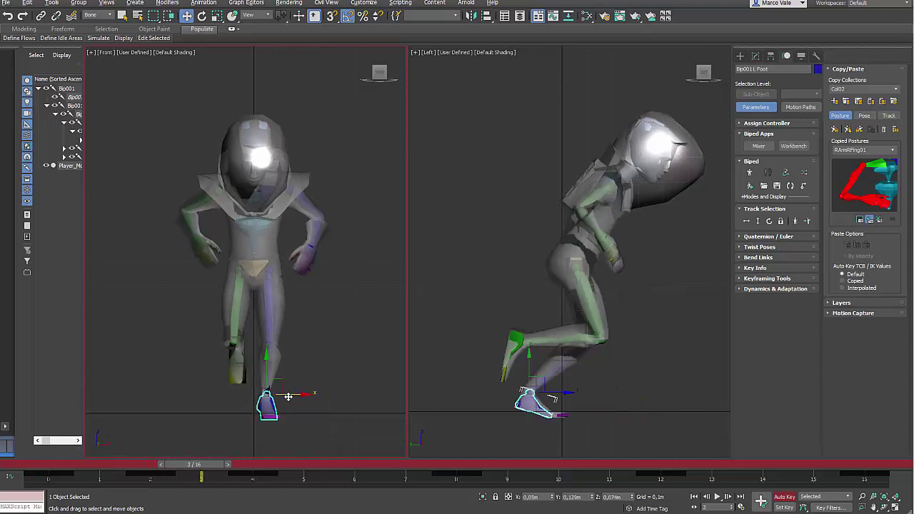
{"action": "left_click_drag", "start_coordinate": [291, 387], "coordinate": [287, 390]}
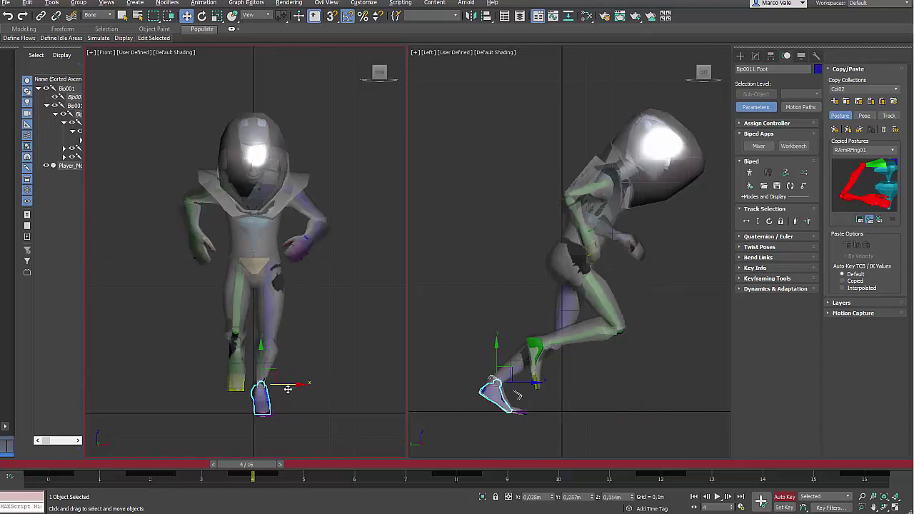
Step: Move the right foot slightly inward toward the centre line in the Front view over the matching ground-contact frames 8 to 12
{"action": "key", "text": "period"}
{"action": "key", "text": "period"}
{"action": "key", "text": "period"}
{"action": "key", "text": "period"}
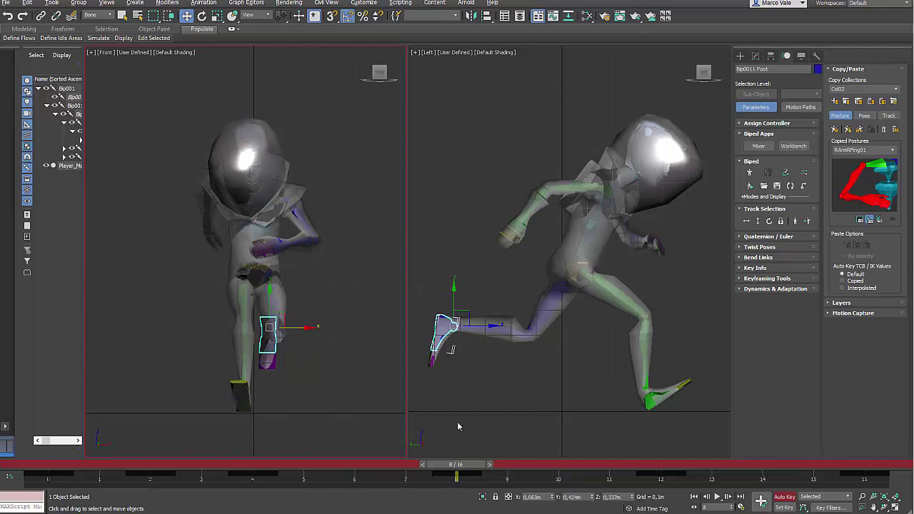
{"action": "left_click", "coordinate": [242, 399]}
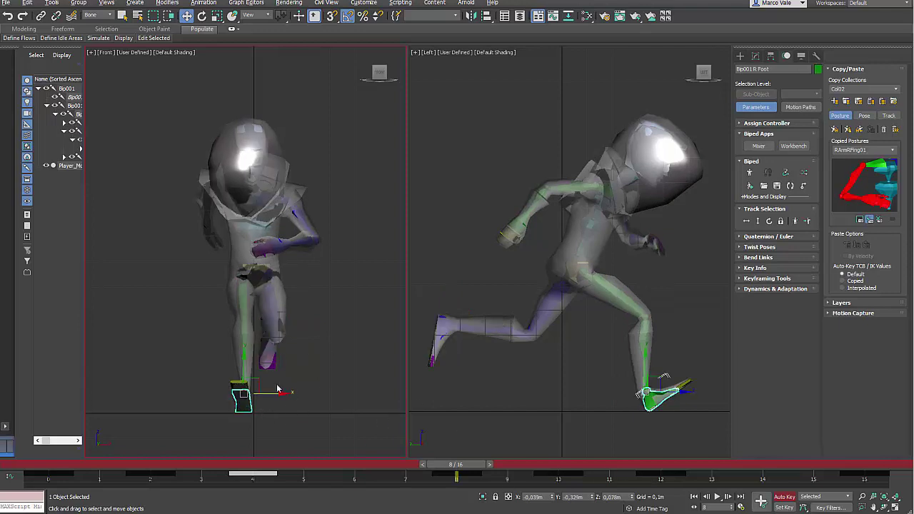
{"action": "key", "text": "period"}
{"action": "key", "text": "period"}
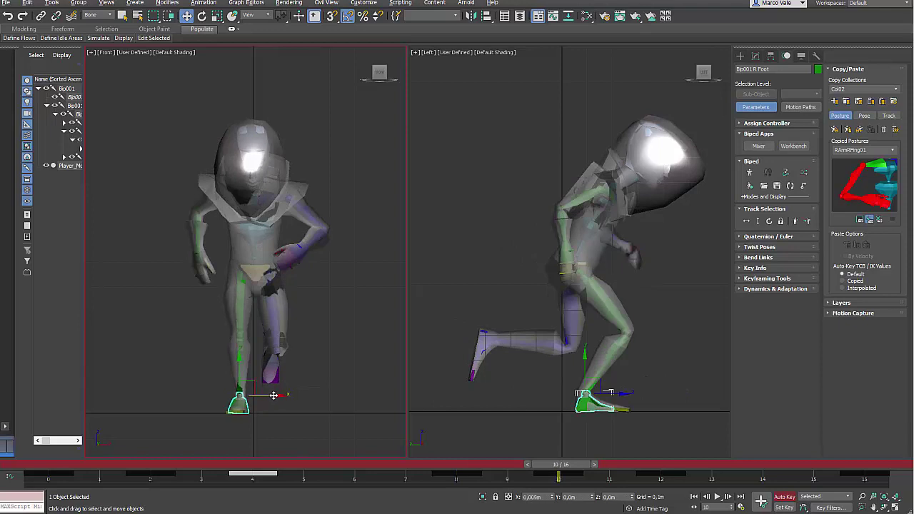
{"action": "key", "text": "period"}
{"action": "key", "text": "period"}
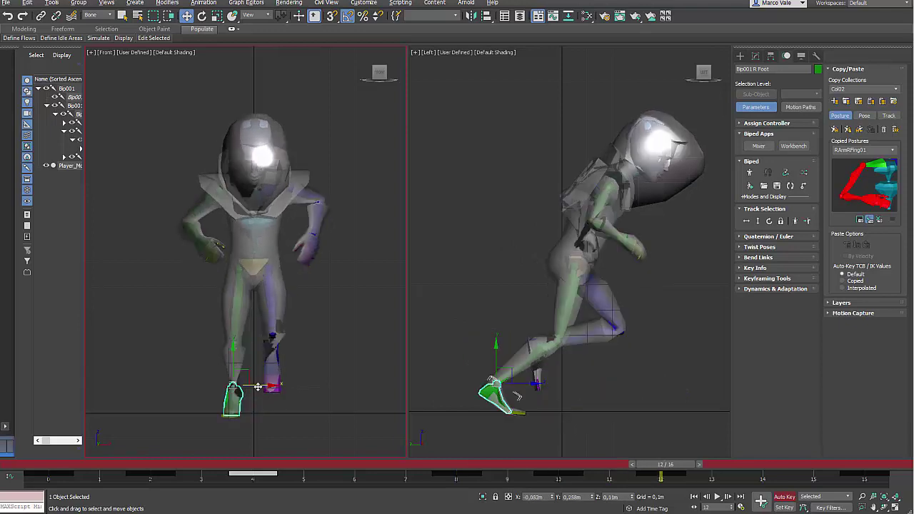
{"action": "key", "text": "period"}
{"action": "key", "text": "period"}
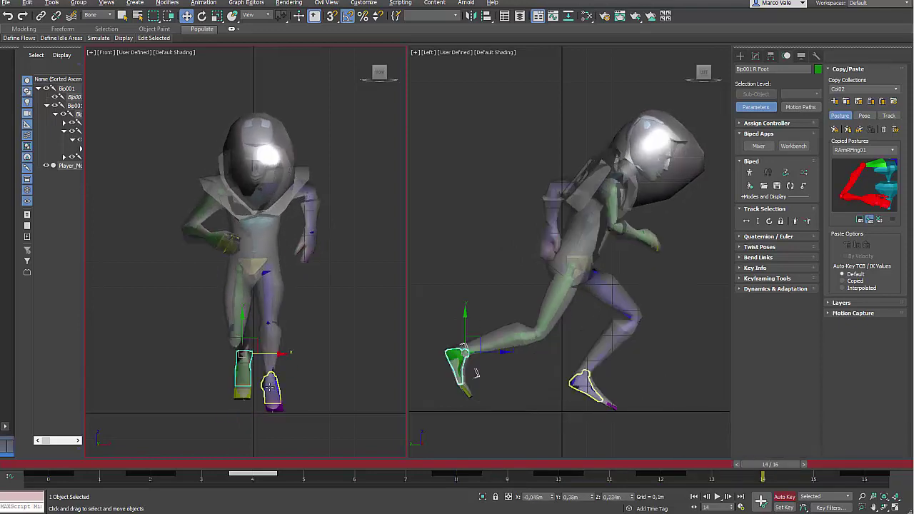
{"action": "key", "text": "period"}
{"action": "key", "text": "period"}
Step: Clear the selection, play the run cycle to check the narrower foot placement, and go back to frame 0
{"action": "left_click", "coordinate": [577, 426]}
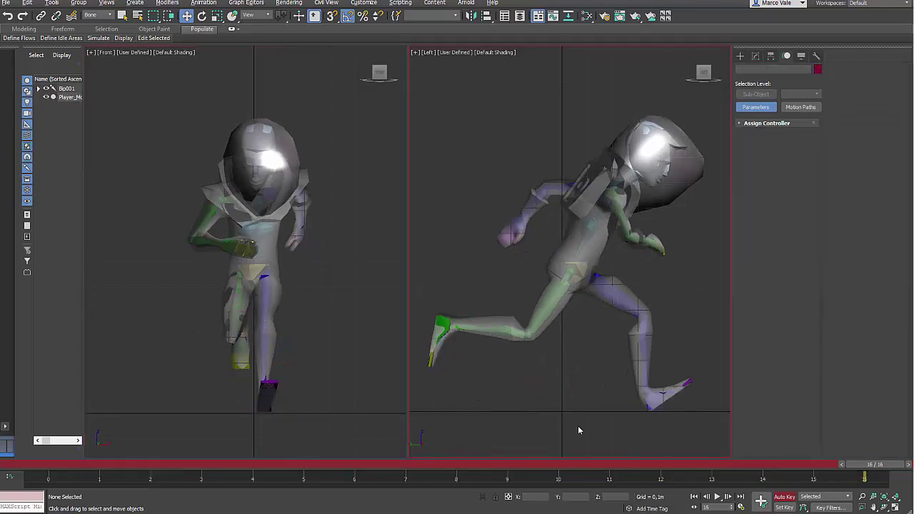
{"action": "key", "text": "slash"}
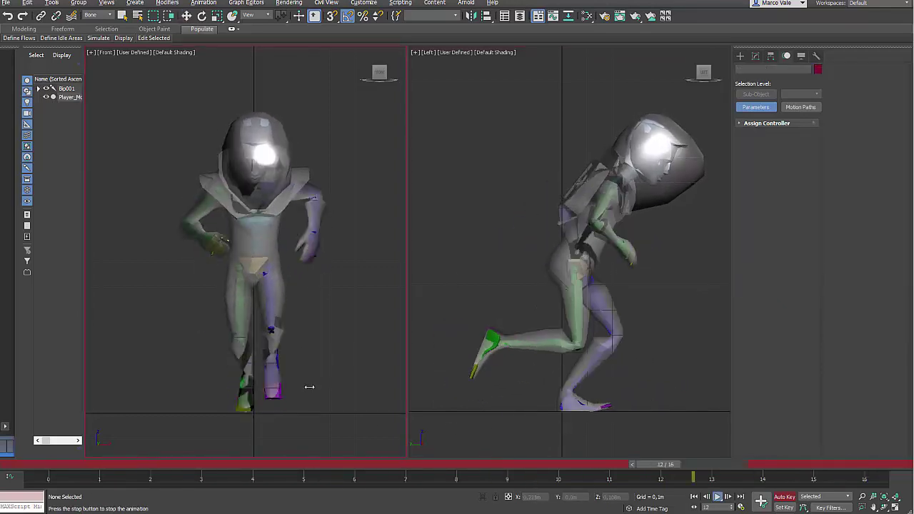
{"action": "left_click", "coordinate": [506, 438]}
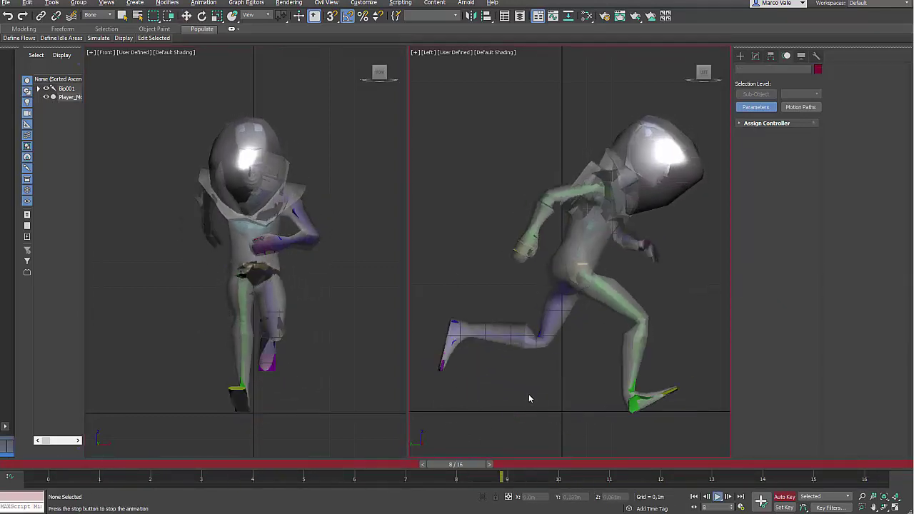
{"action": "left_click", "coordinate": [30, 464]}
Step: Rotate the head slightly forward and down in the Left view at frames 2 and 10
{"action": "key", "text": "w"}
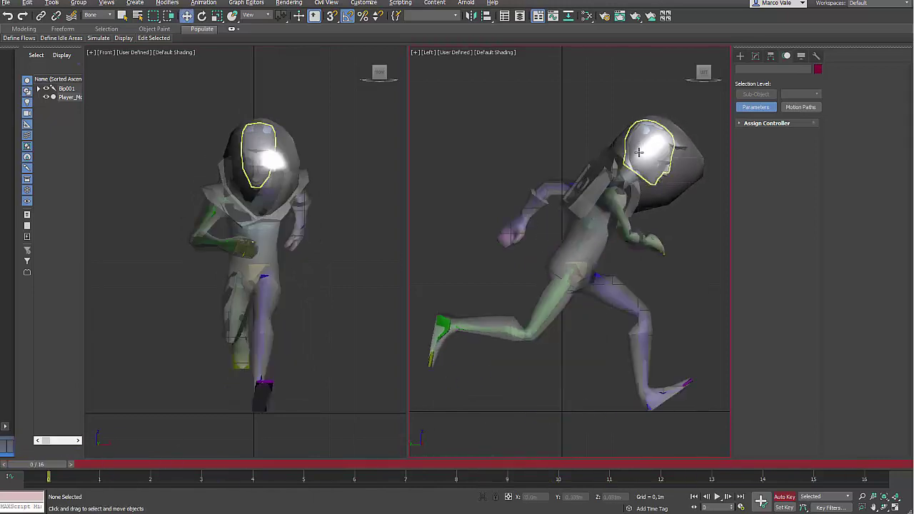
{"action": "left_click", "coordinate": [639, 151]}
{"action": "left_click_drag", "start_coordinate": [55, 468], "coordinate": [150, 473]}
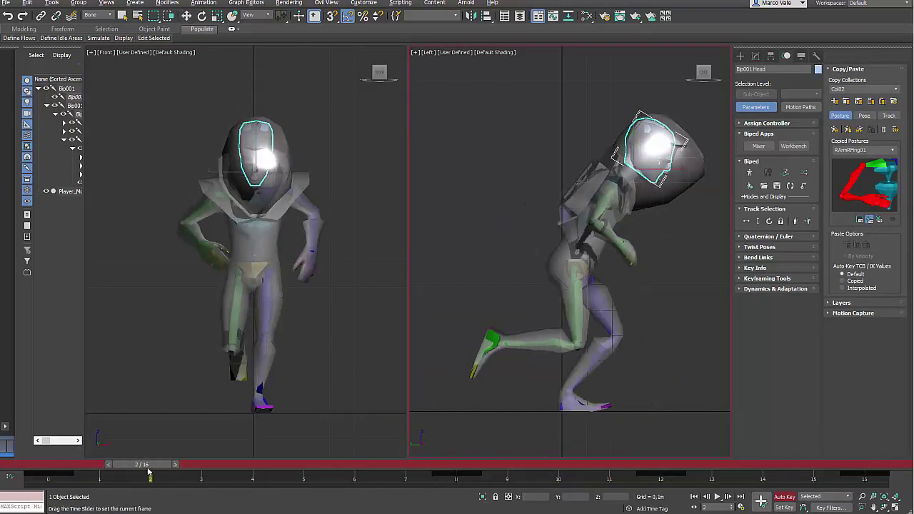
{"action": "key", "text": "e"}
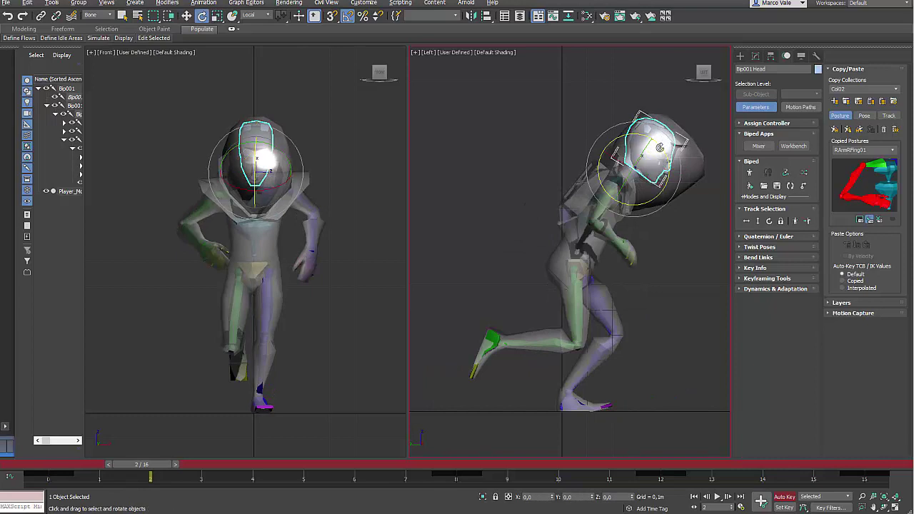
{"action": "left_click_drag", "start_coordinate": [661, 148], "coordinate": [664, 148]}
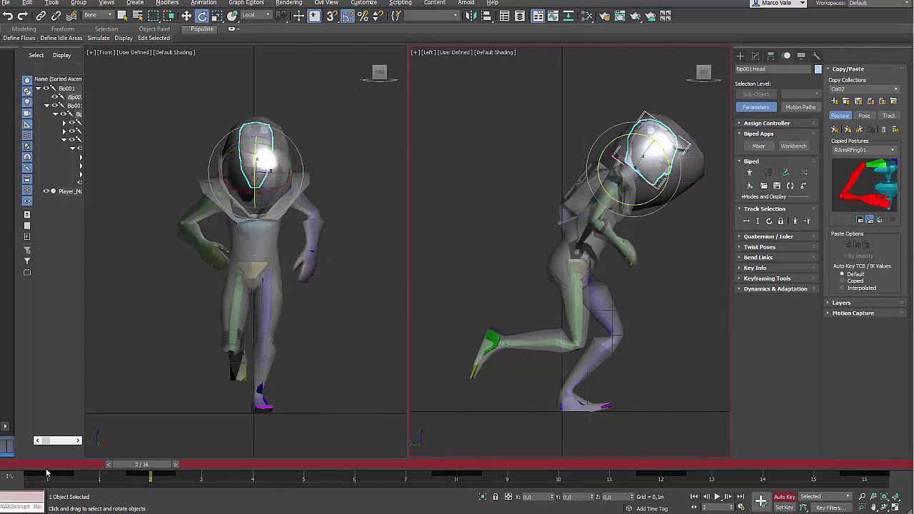
{"action": "left_click_drag", "start_coordinate": [46, 468], "coordinate": [561, 464]}
{"action": "left_click_drag", "start_coordinate": [665, 154], "coordinate": [669, 168]}
{"action": "left_click_drag", "start_coordinate": [687, 474], "coordinate": [631, 476]}
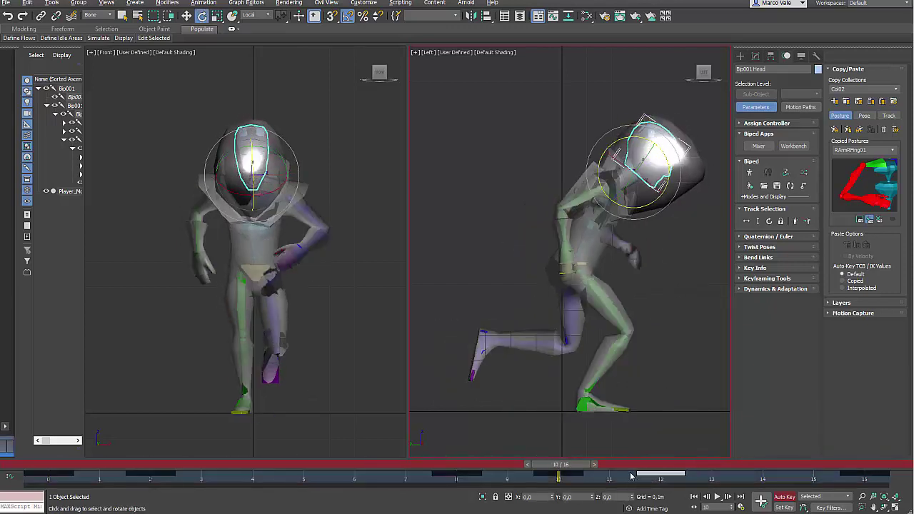
Step: Select both hands and lower them slightly at frame 2 in the Left view
{"action": "left_click", "coordinate": [196, 254]}
{"action": "left_click", "coordinate": [285, 263], "text": "ctrl"}
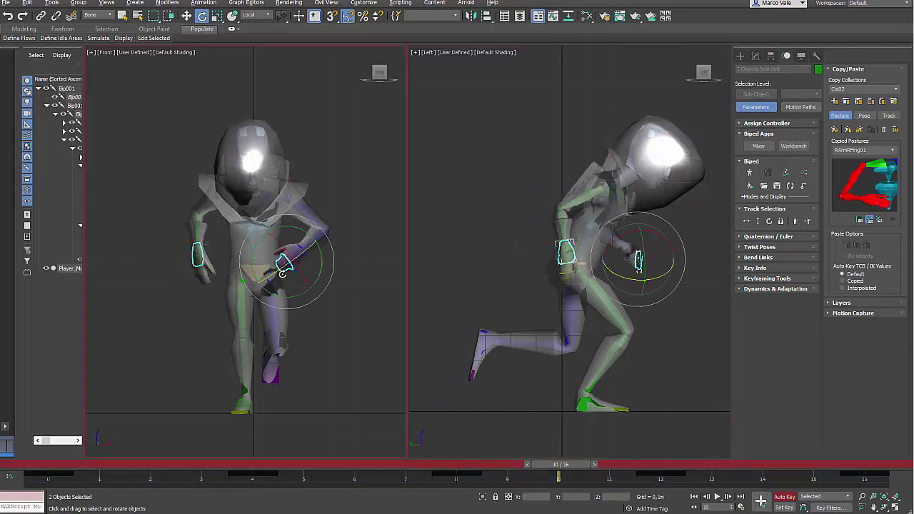
{"action": "left_click", "coordinate": [284, 264], "text": "ctrl"}
{"action": "left_click", "coordinate": [300, 254], "text": "ctrl"}
{"action": "left_click_drag", "start_coordinate": [63, 470], "coordinate": [175, 452]}
{"action": "key", "text": "w"}
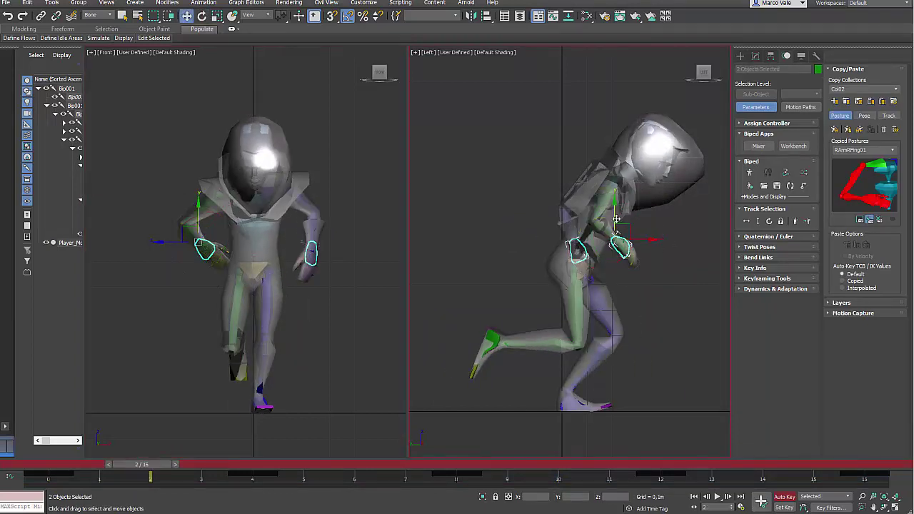
{"action": "left_click_drag", "start_coordinate": [616, 219], "coordinate": [617, 224]}
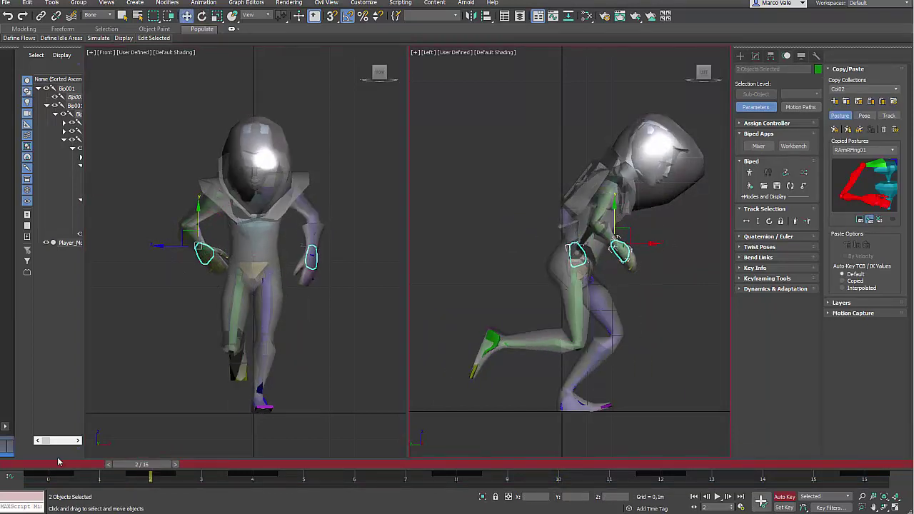
Step: Raise both hands slightly at frame 8 and lower them slightly at frame 10 in the Left view
{"action": "left_click_drag", "start_coordinate": [56, 466], "coordinate": [447, 439]}
{"action": "key", "text": "w"}
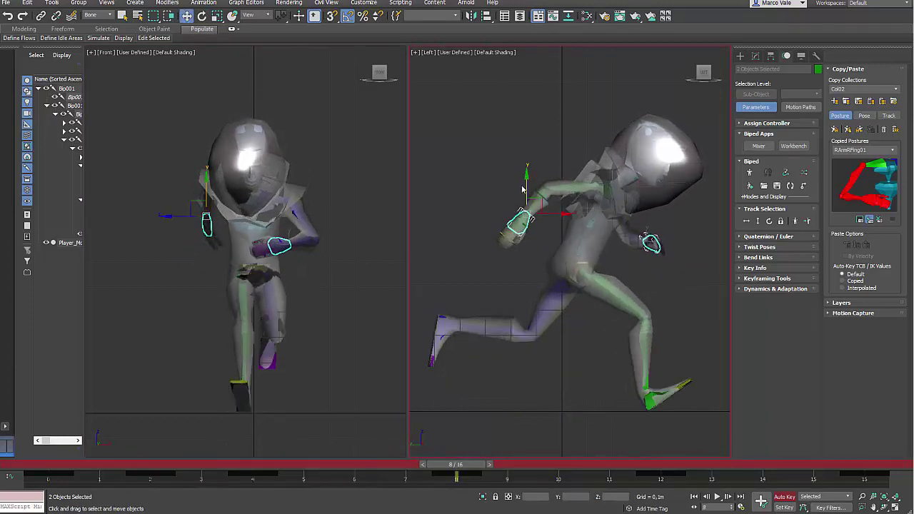
{"action": "left_click_drag", "start_coordinate": [524, 187], "coordinate": [530, 182]}
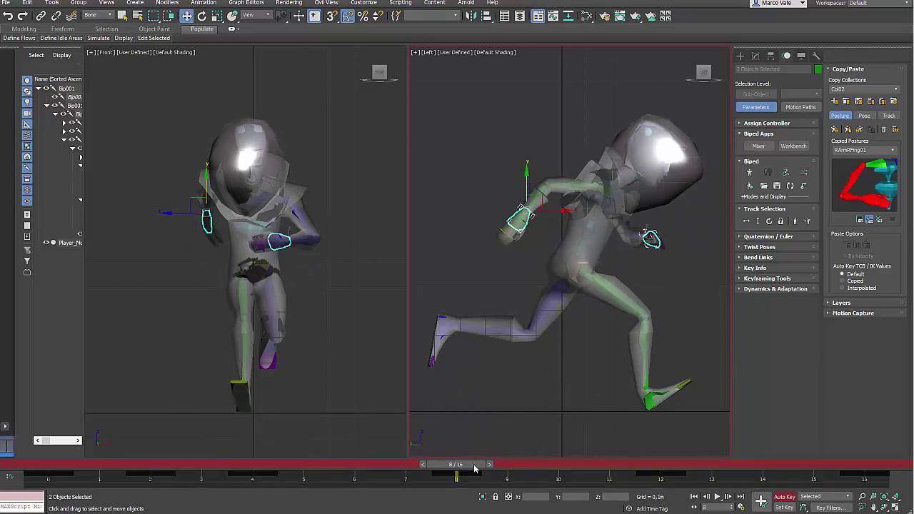
{"action": "left_click_drag", "start_coordinate": [475, 469], "coordinate": [567, 452]}
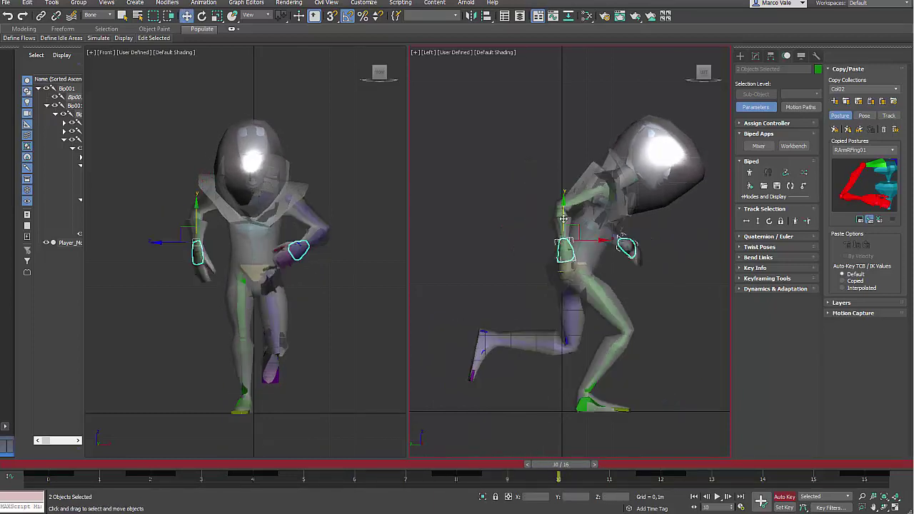
{"action": "left_click_drag", "start_coordinate": [564, 218], "coordinate": [569, 226]}
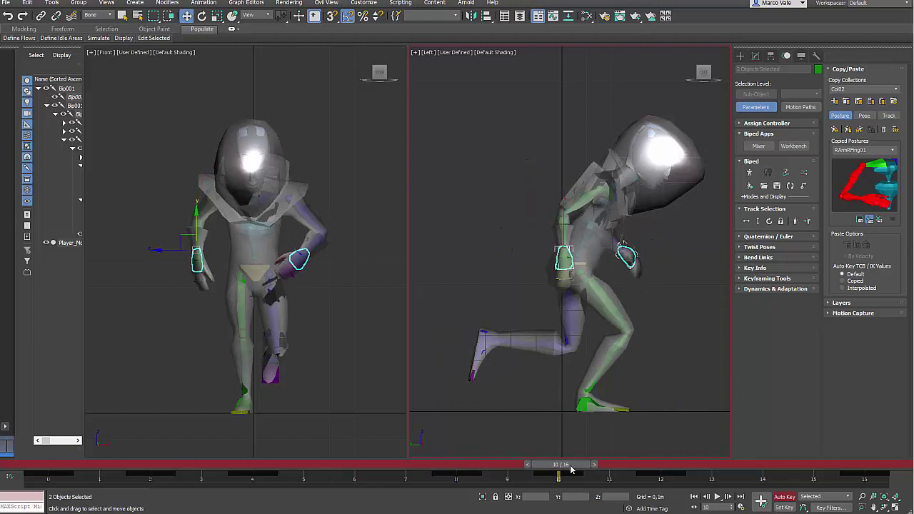
Step: Deselect the hands and play the animation to review the head and hand bounce in the Front and Left views
{"action": "left_click_drag", "start_coordinate": [577, 469], "coordinate": [672, 461]}
{"action": "key", "text": "w"}
{"action": "left_click", "coordinate": [662, 380]}
{"action": "key", "text": "/"}
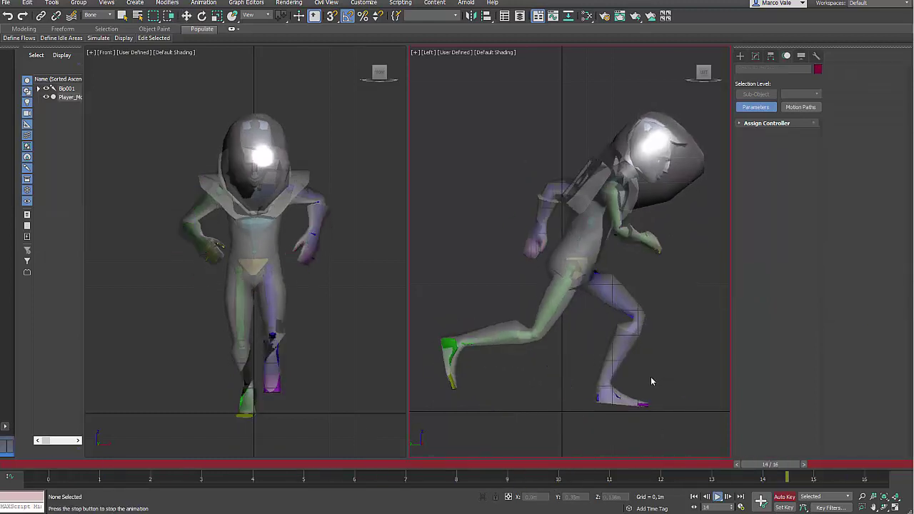
{"action": "left_click", "coordinate": [347, 367]}
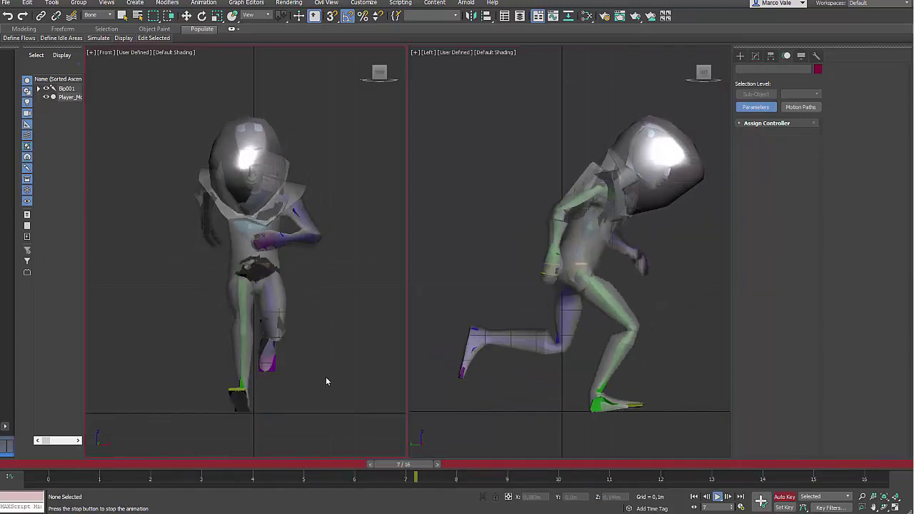
{"action": "left_click", "coordinate": [534, 402]}
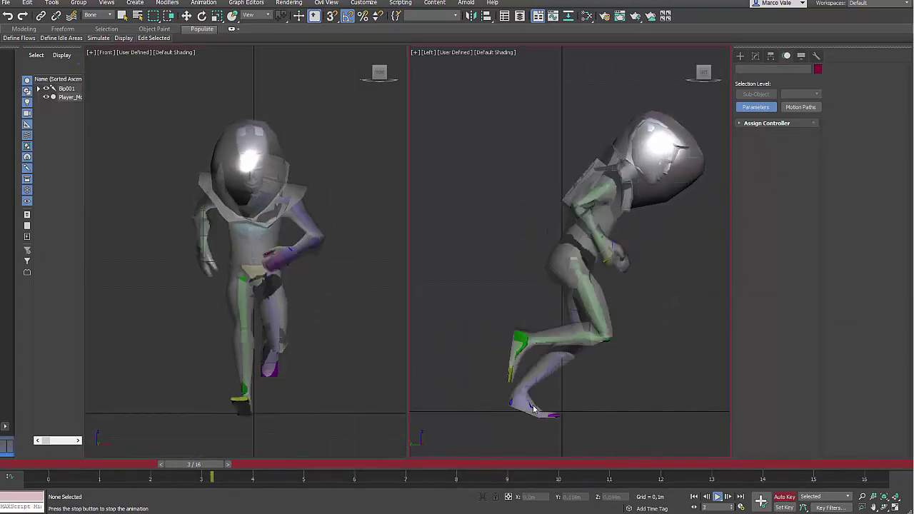